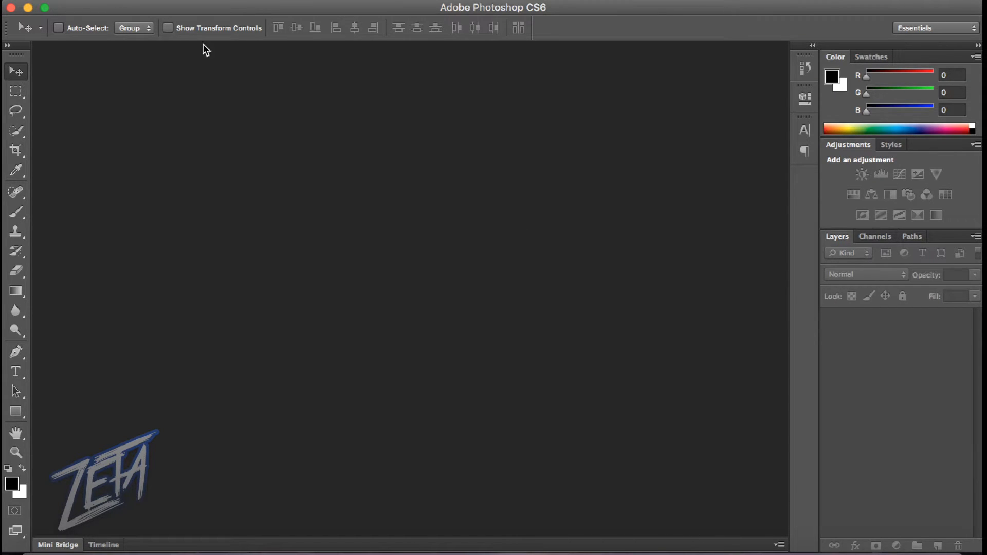
Step: Create a new 1920 × 1080 pixel document at 300 pixels/inch with transparent background contents
click(131, 0)
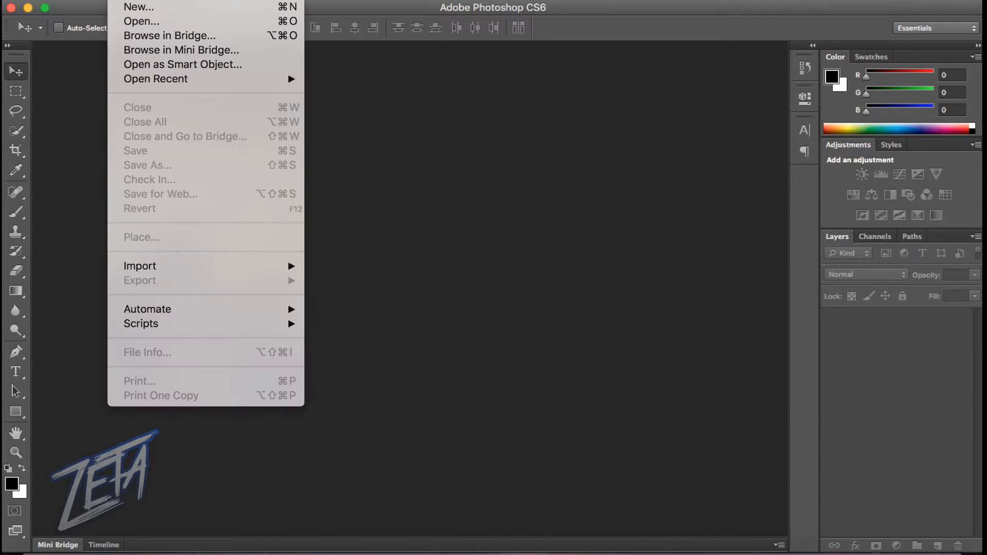
click(132, 7)
double_click(416, 197)
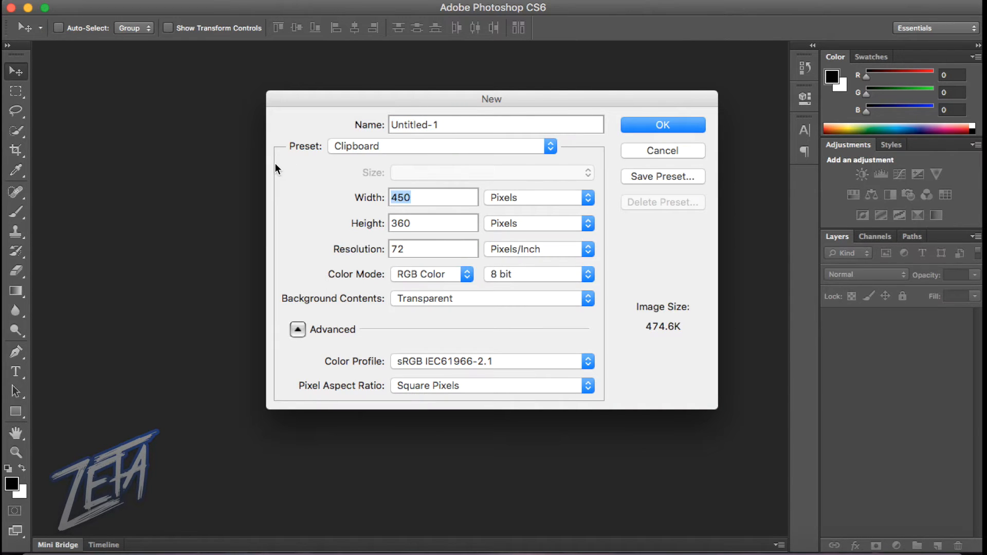
text(1920)
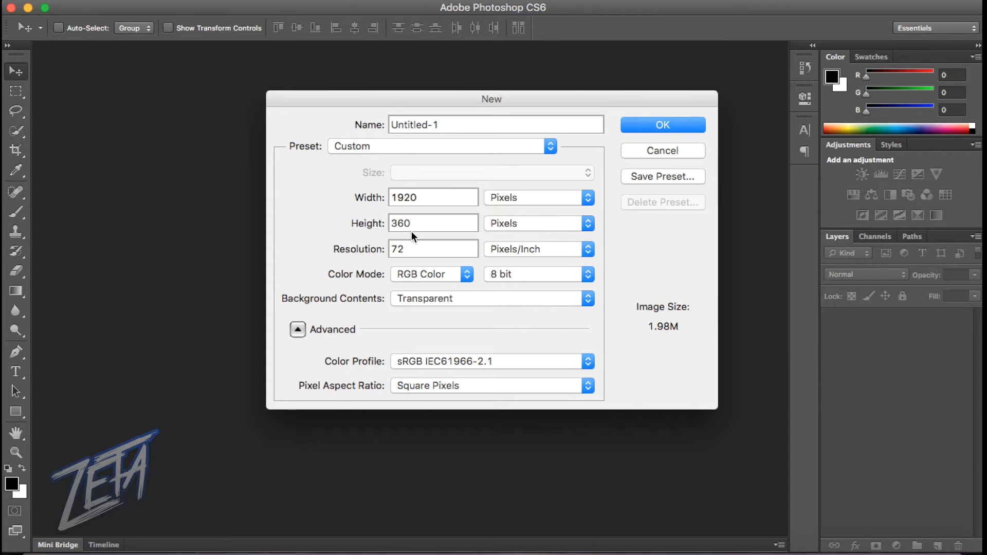
drag(421, 220, 279, 216)
text(18)
text(80)
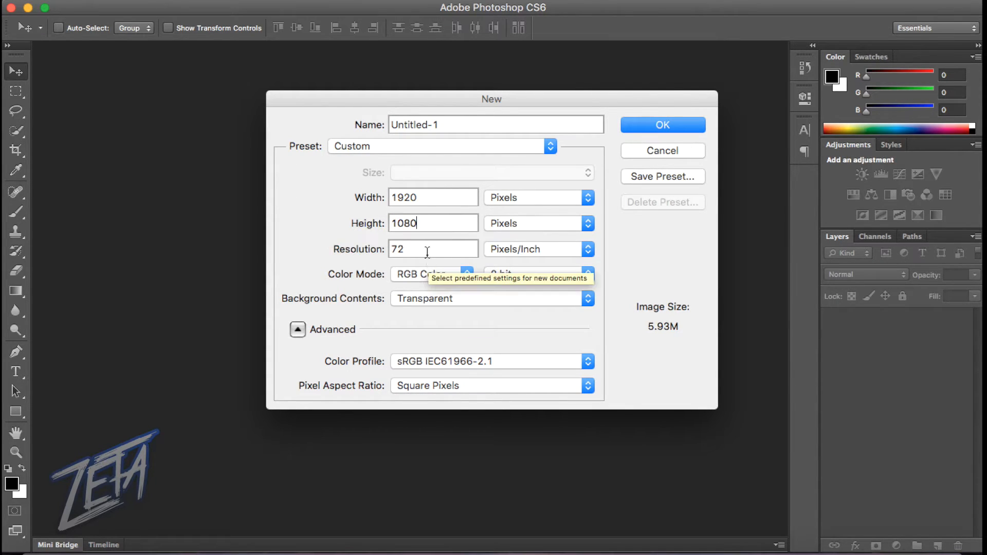
drag(416, 249, 319, 239)
text(300)
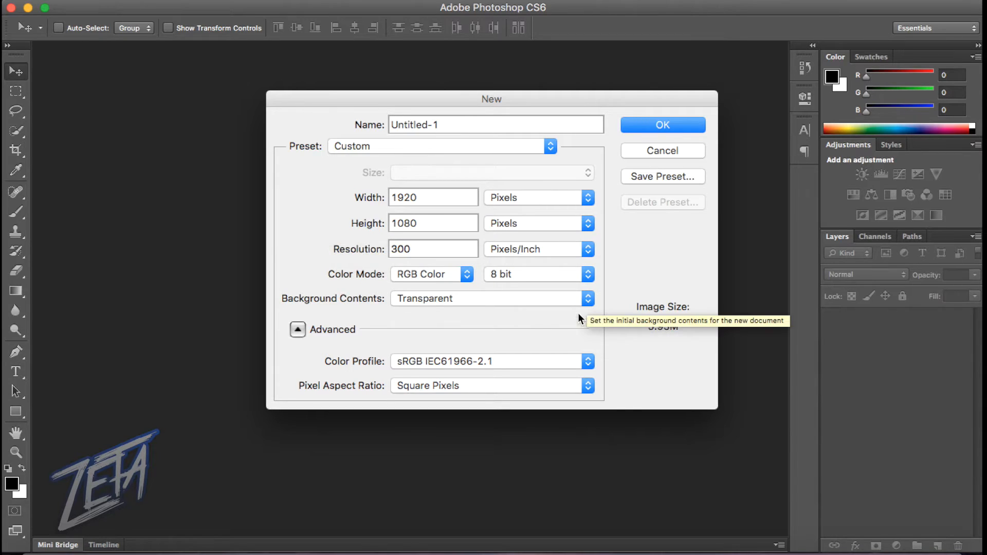
click(466, 298)
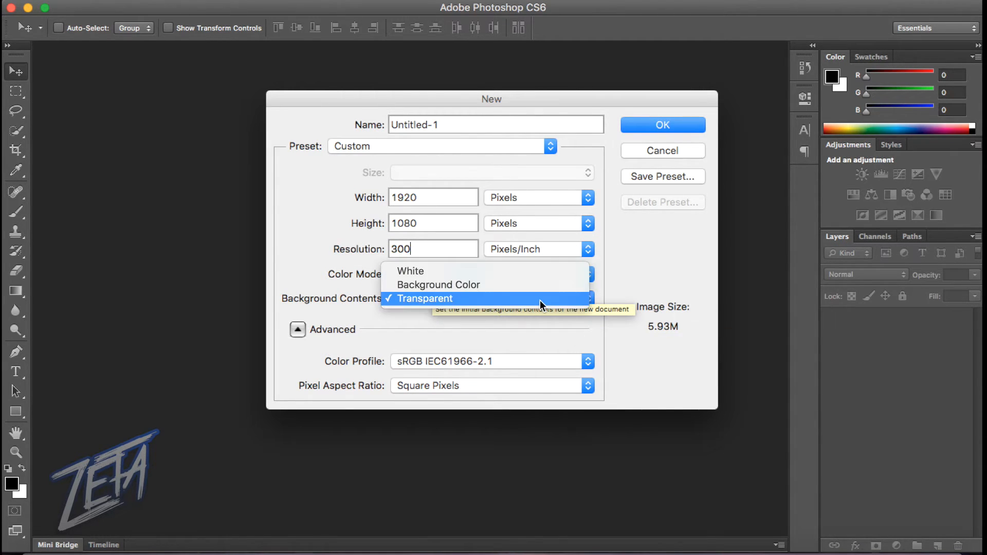
click(439, 300)
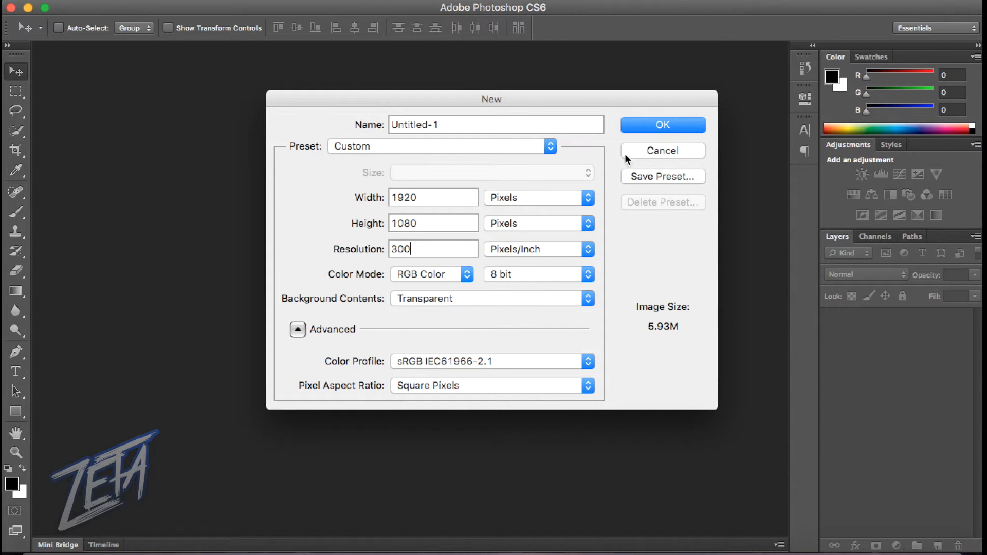
click(648, 129)
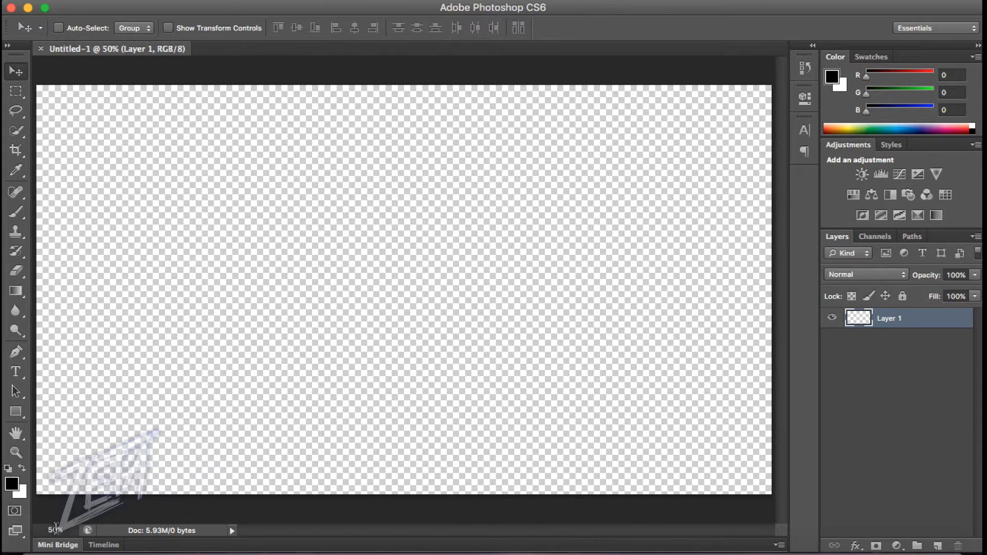
Step: Activate the Rectangle shape tool with no fill, at 40% canvas zoom
click(56, 529)
text(40)
key(Return)
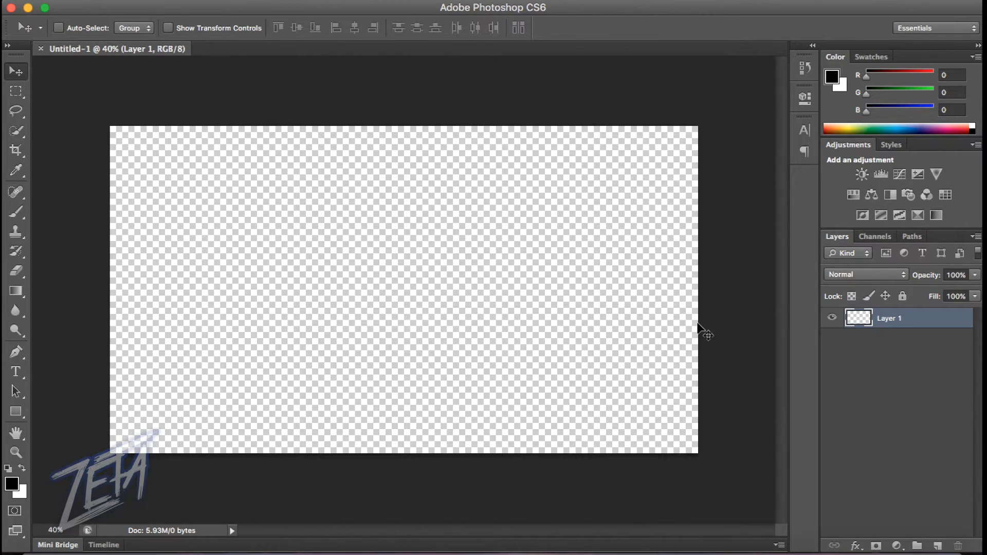
click(17, 412)
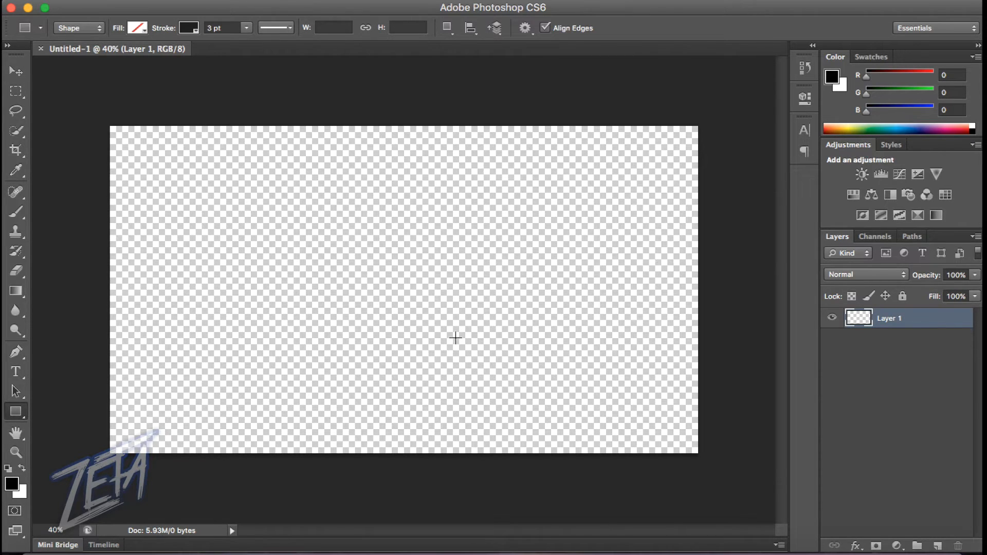
click(140, 29)
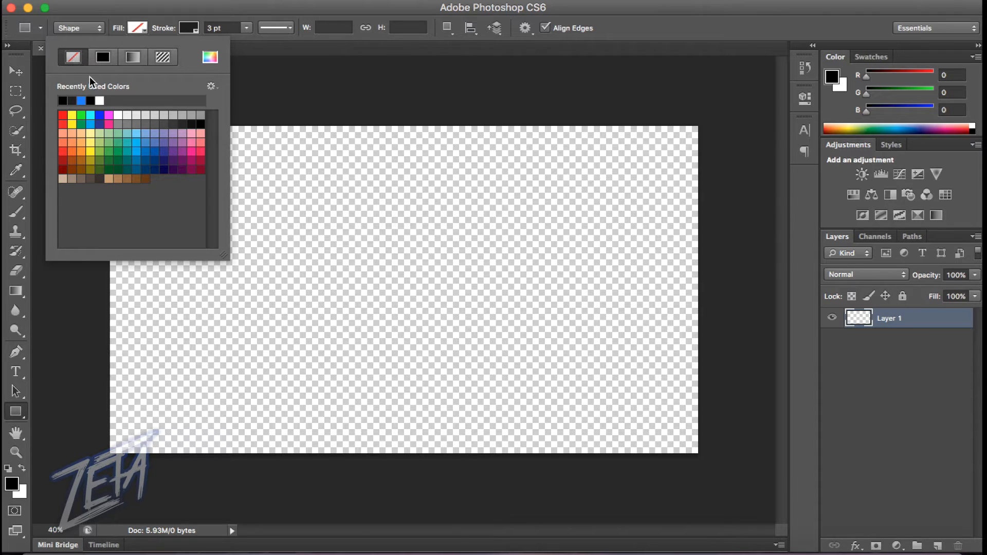
click(132, 27)
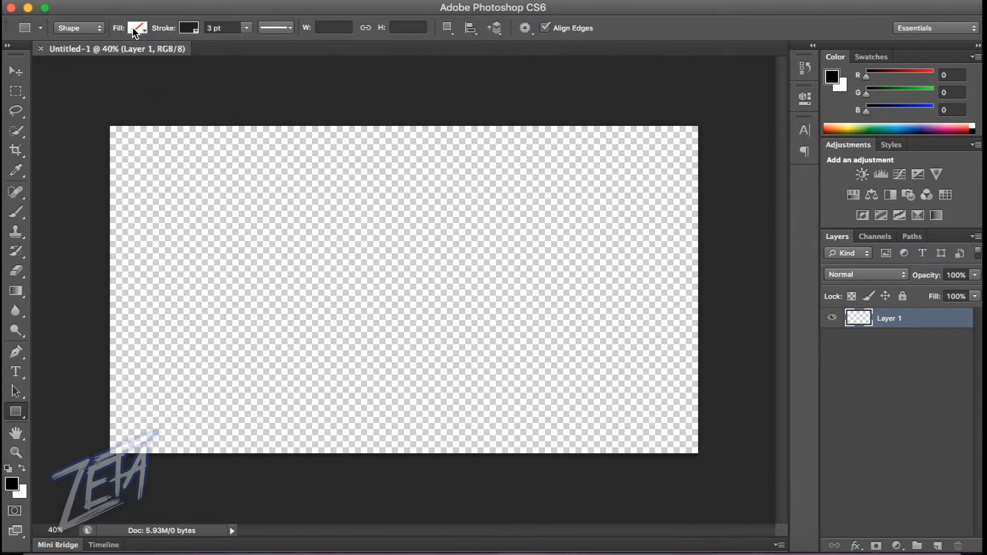
Step: Set the rectangle tool's stroke to a solid dark grey with a 3 pt width
click(187, 28)
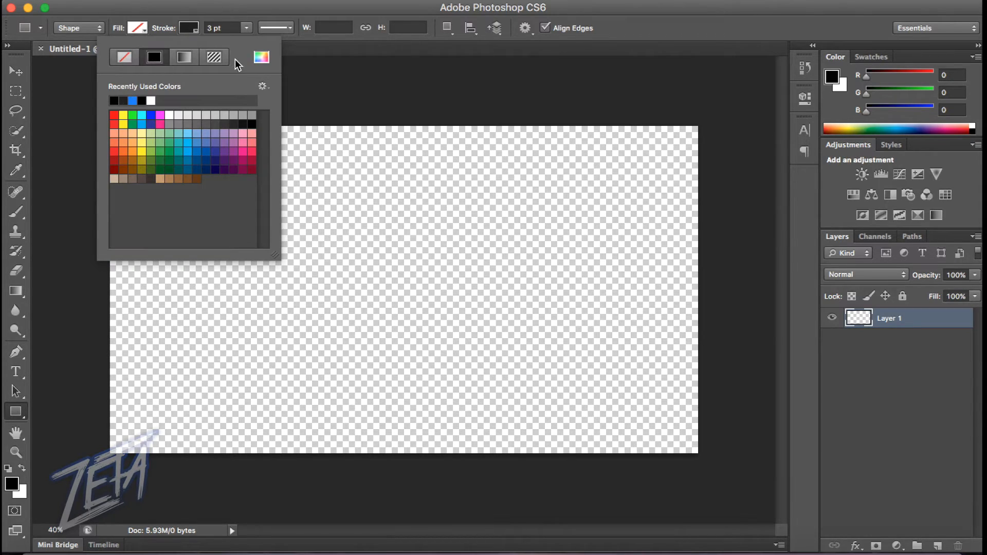
click(261, 57)
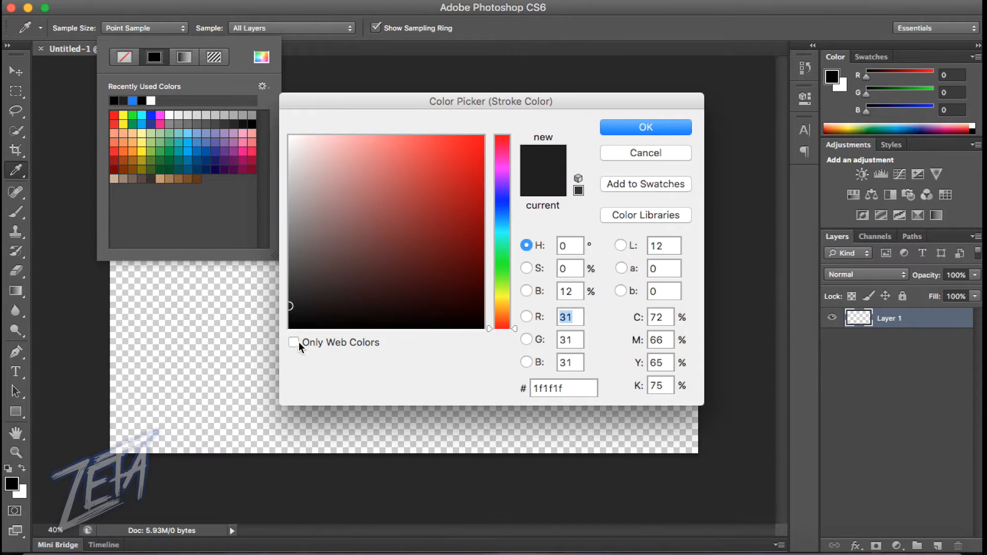
click(291, 327)
drag(197, 372, 194, 306)
click(678, 128)
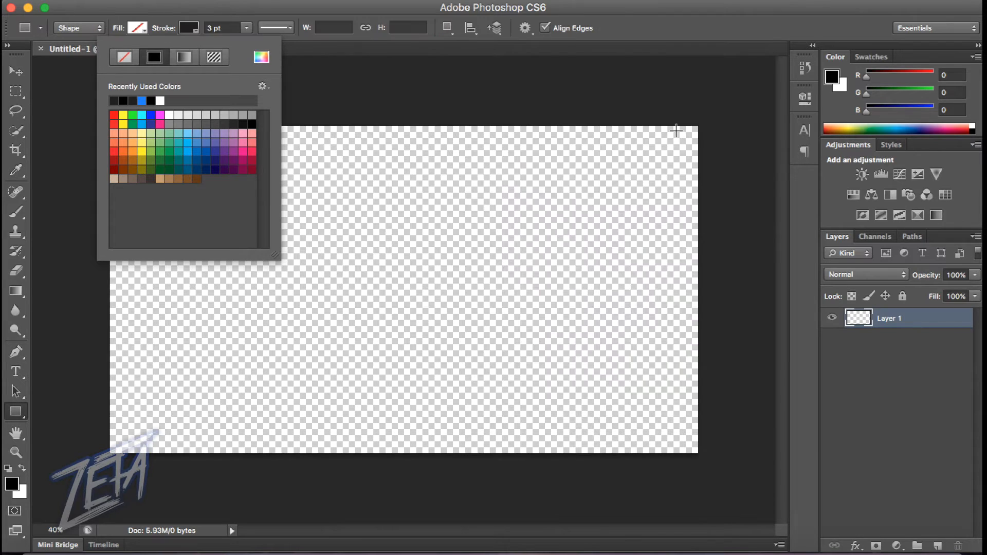
click(171, 17)
click(247, 29)
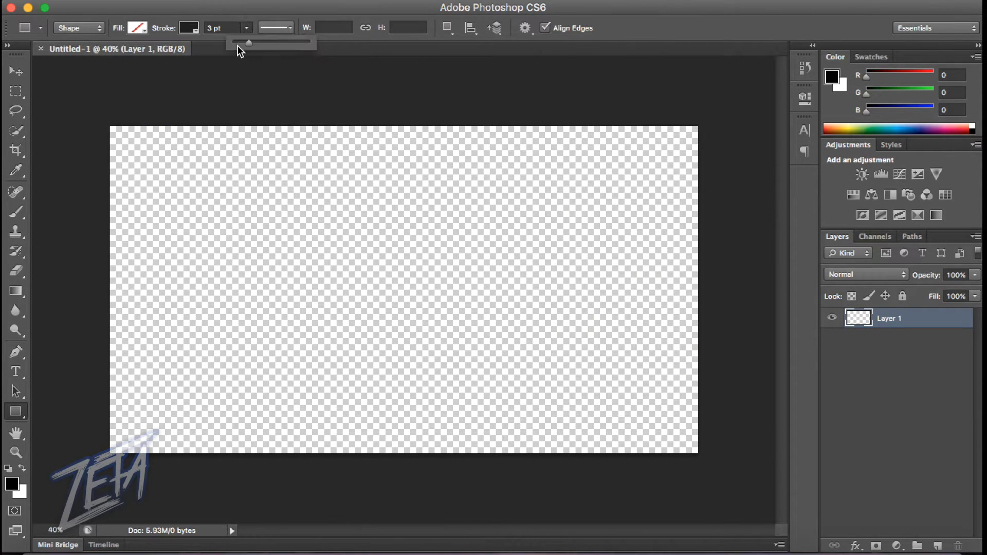
click(245, 14)
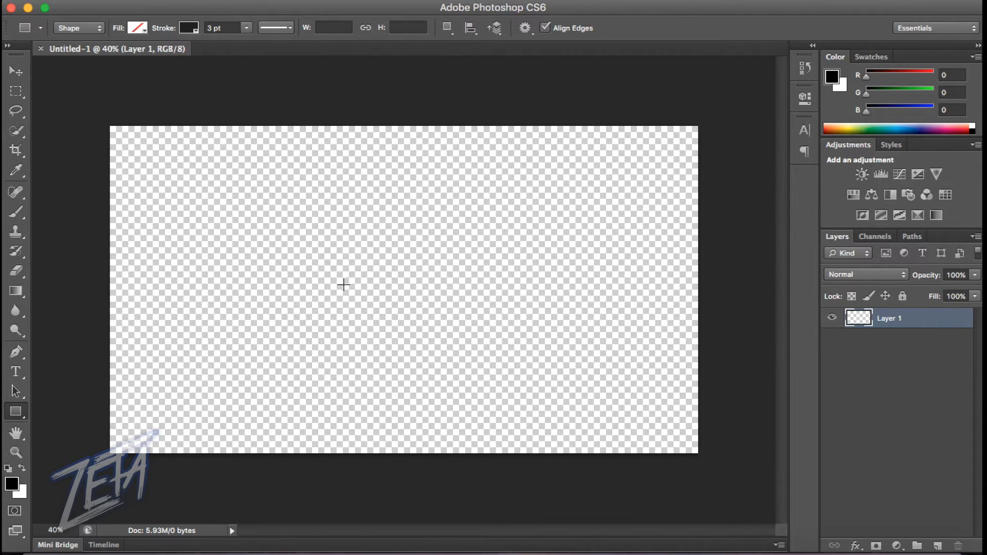
Step: Create a 1920 × 1080 px rectangle shape and move it so its outline lines up with the canvas edges
click(372, 273)
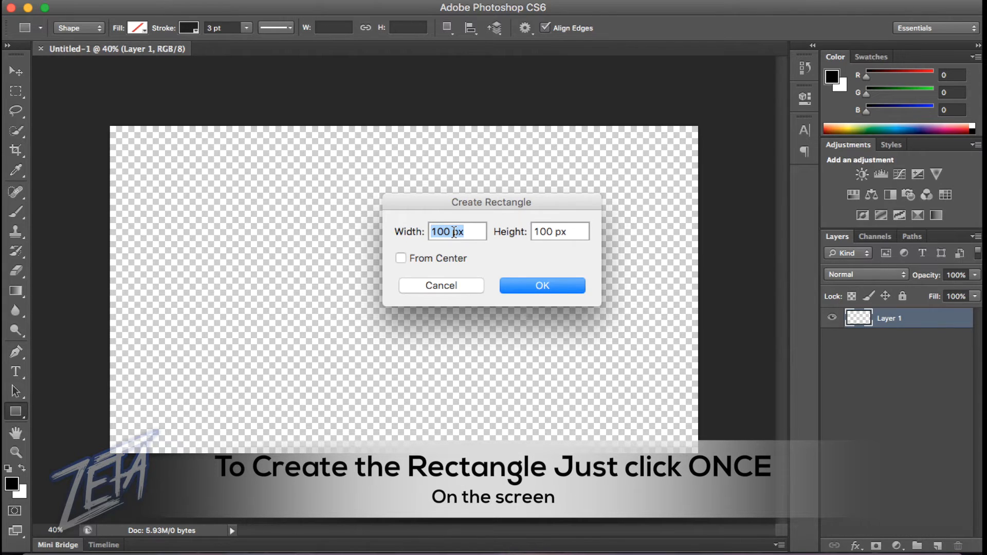
drag(457, 234, 457, 237)
click(453, 232)
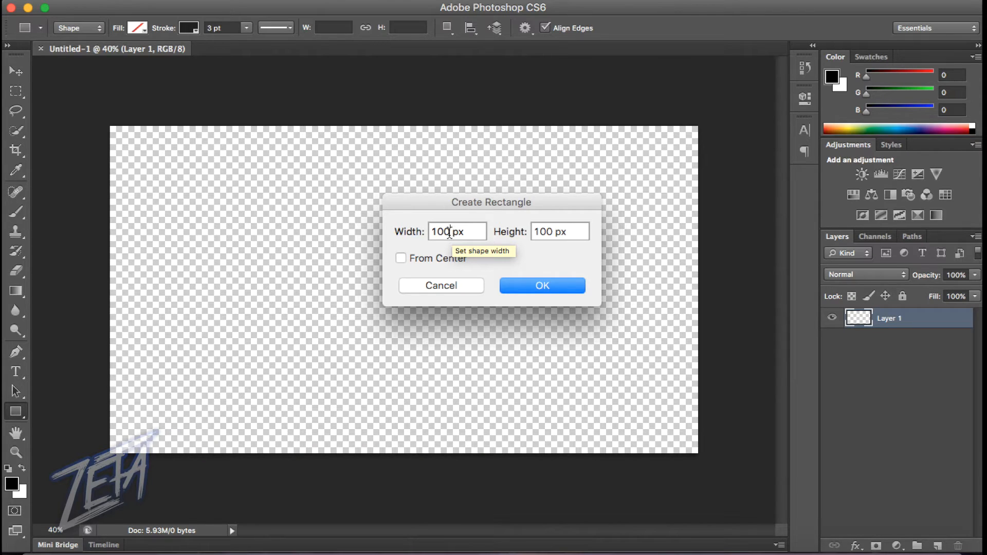
key(BackSpace)
key(BackSpace)
text(920)
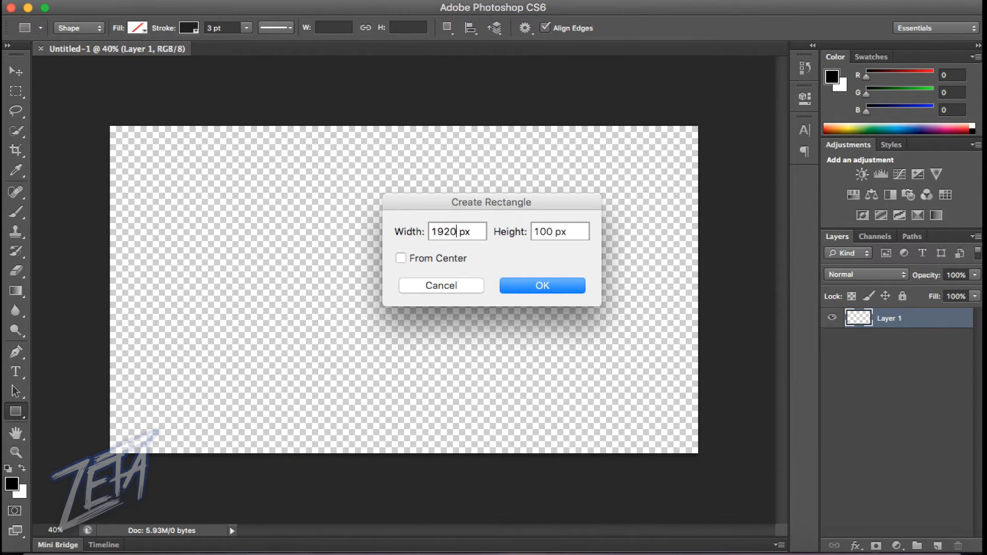
click(552, 231)
key(BackSpace)
text(80)
key(Return)
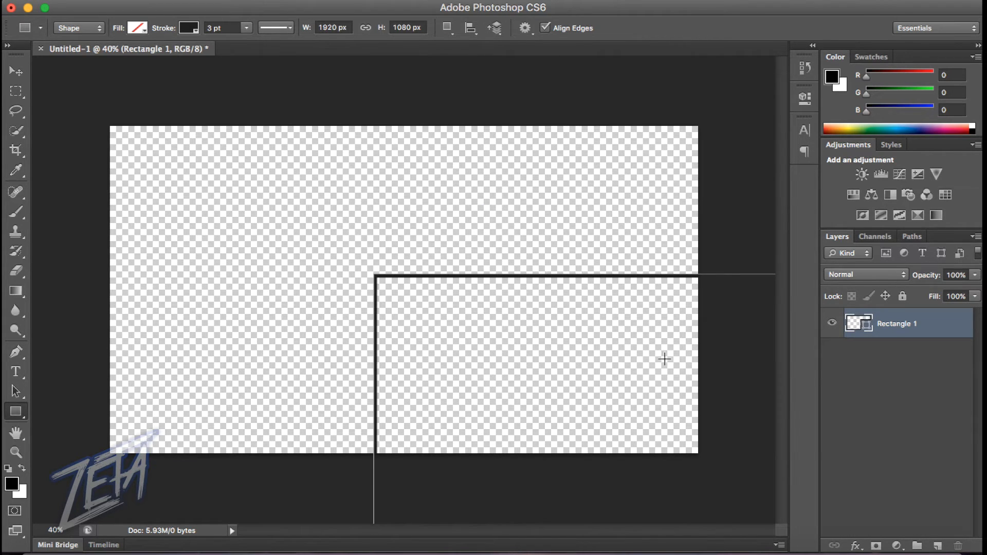
click(16, 70)
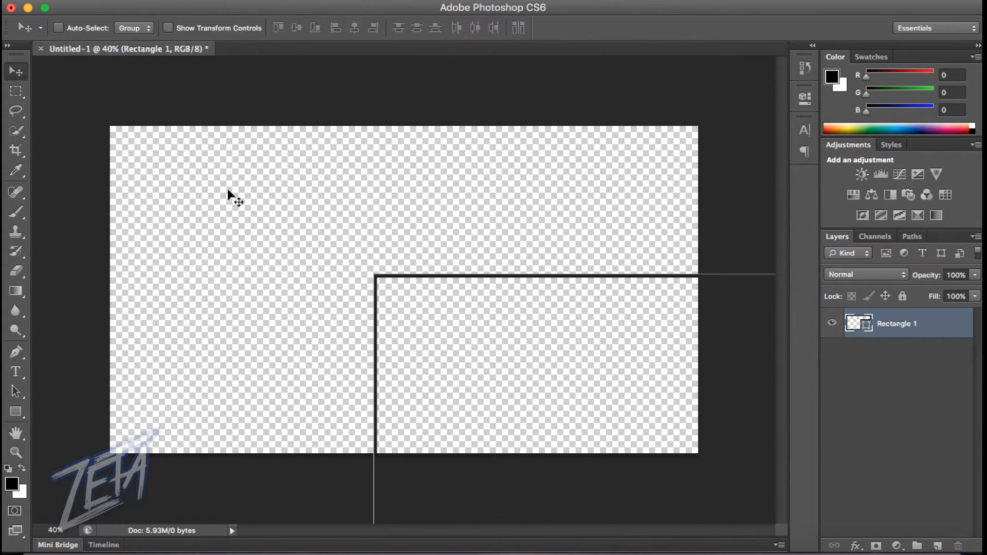
drag(461, 353, 197, 205)
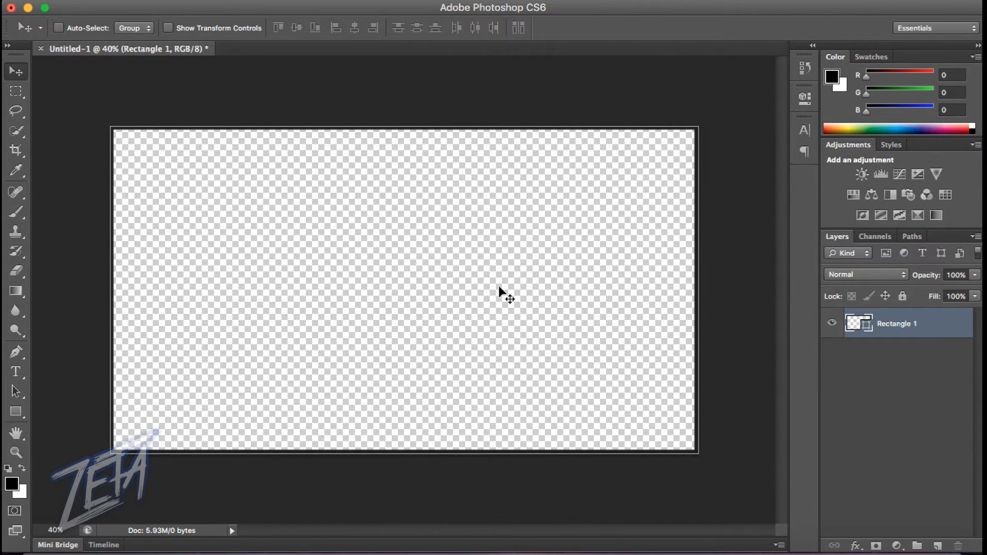
Step: Scale the rectangle proportionally to about 26% and place it just inside the upper-right corner of the canvas
key(ctrl+t)
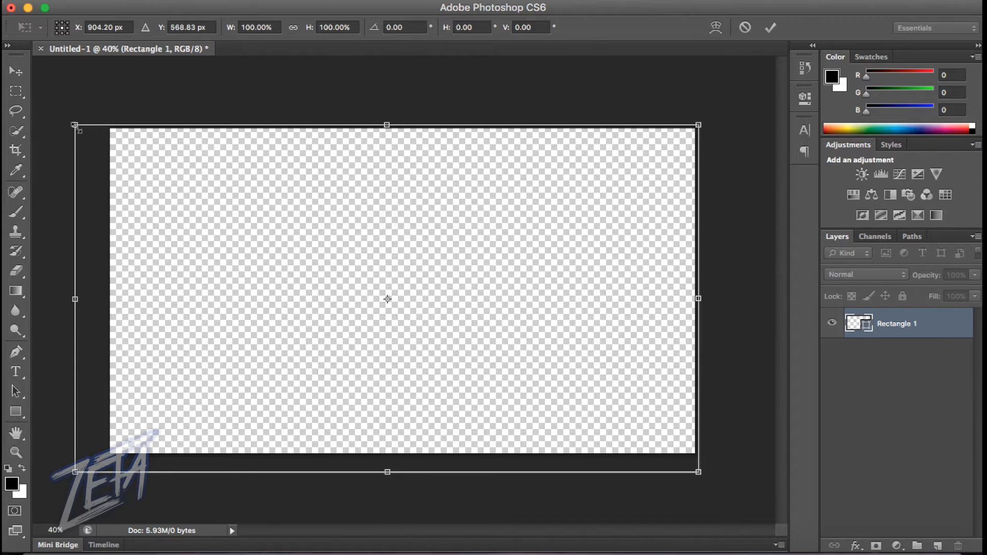
drag(75, 124, 419, 346)
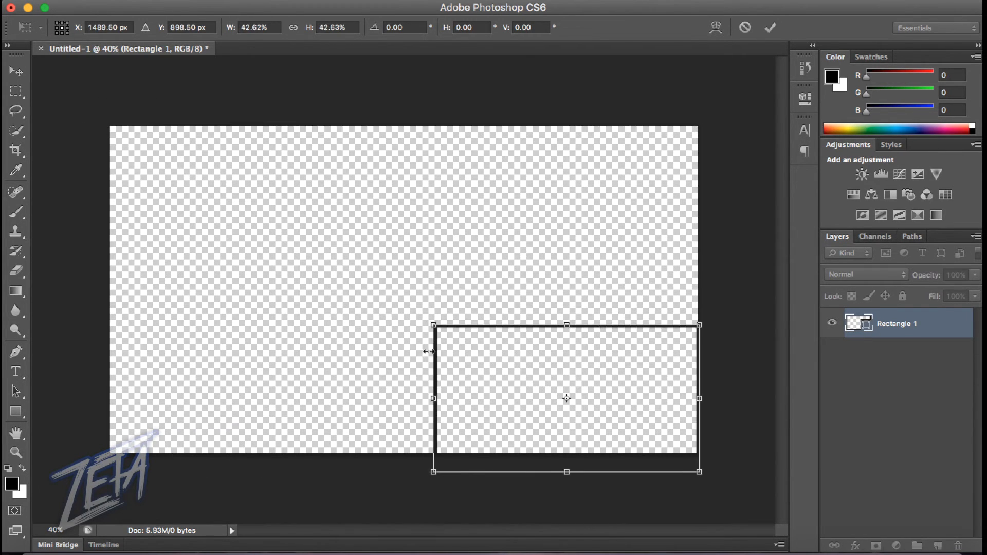
mouse_move(501, 371)
mouse_down()
mouse_move(485, 231)
mouse_move(498, 206)
mouse_up()
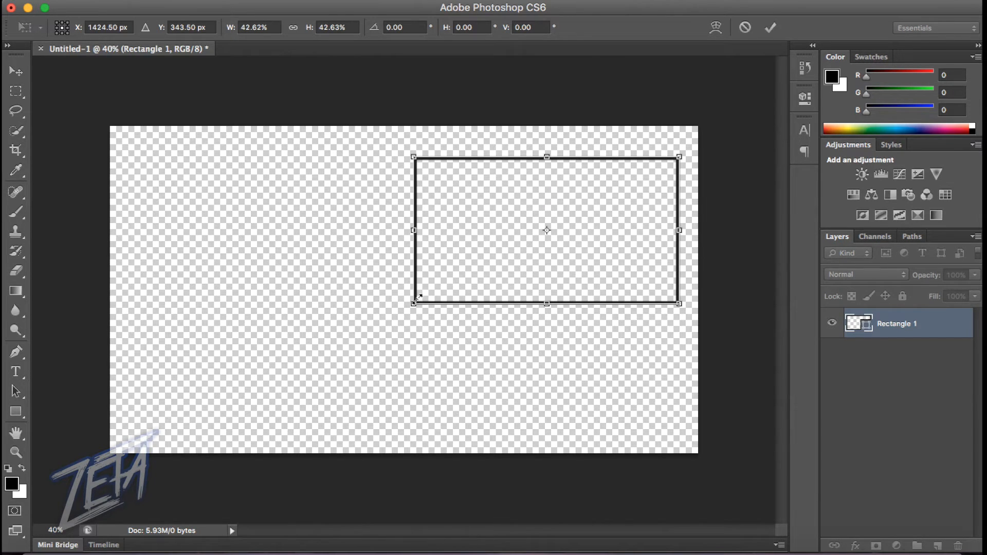
drag(418, 297, 516, 247)
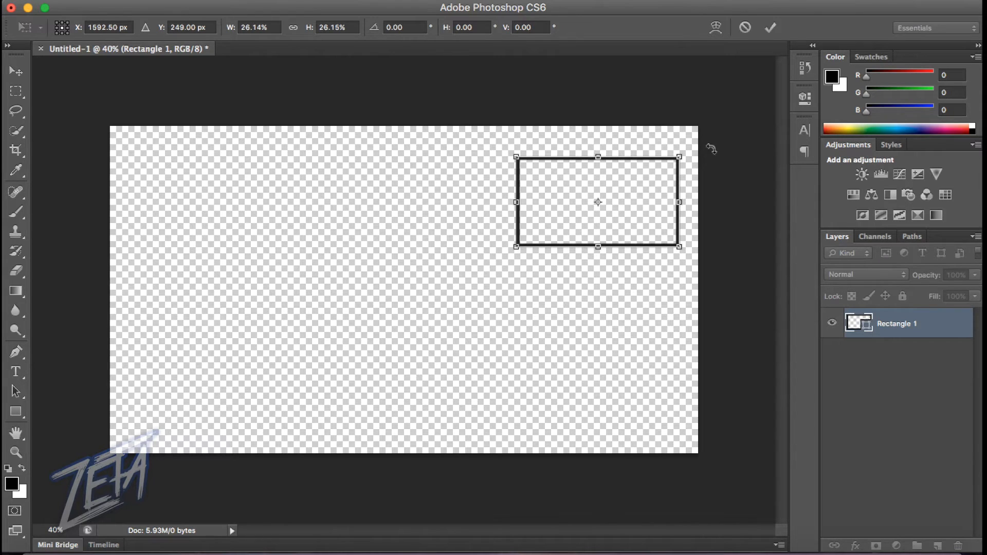
drag(575, 203, 580, 190)
click(770, 27)
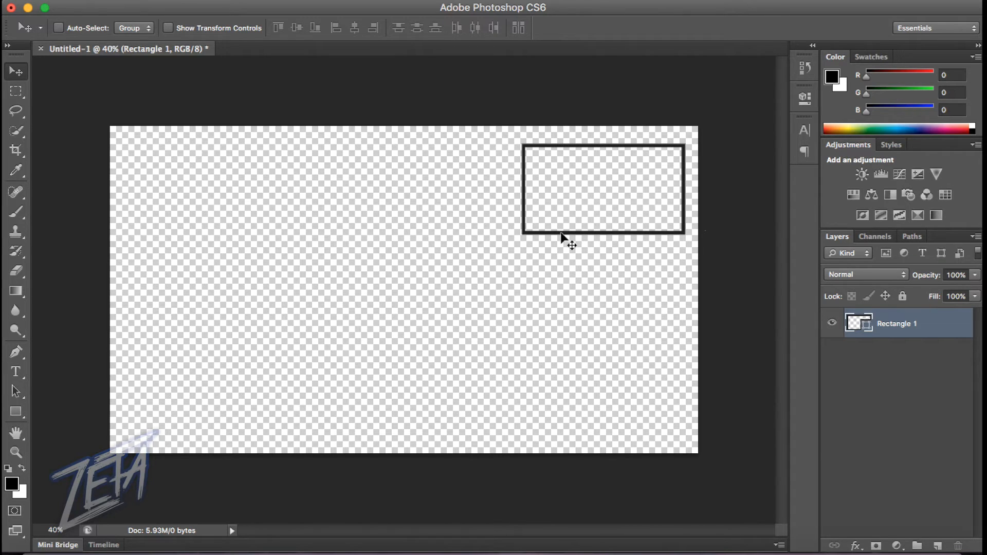
Step: Enable a Drop Shadow in the rectangle layer's style and show the shadow settings
right_click(939, 323)
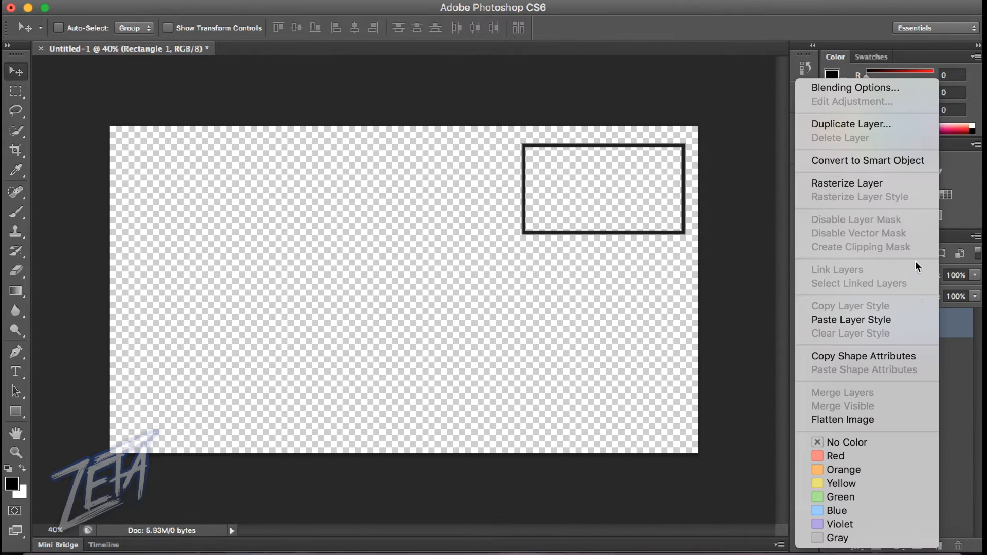
click(954, 316)
double_click(949, 328)
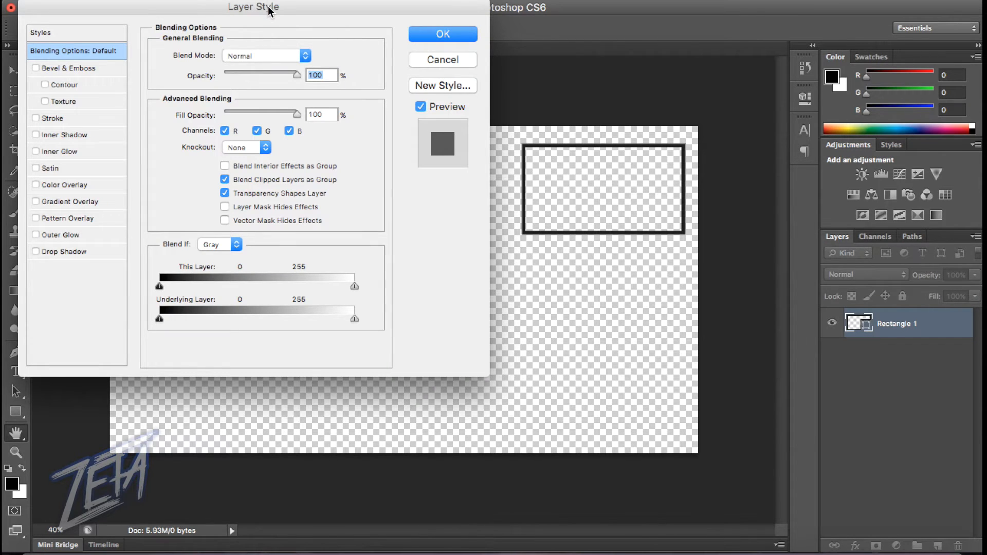
drag(269, 6, 269, 51)
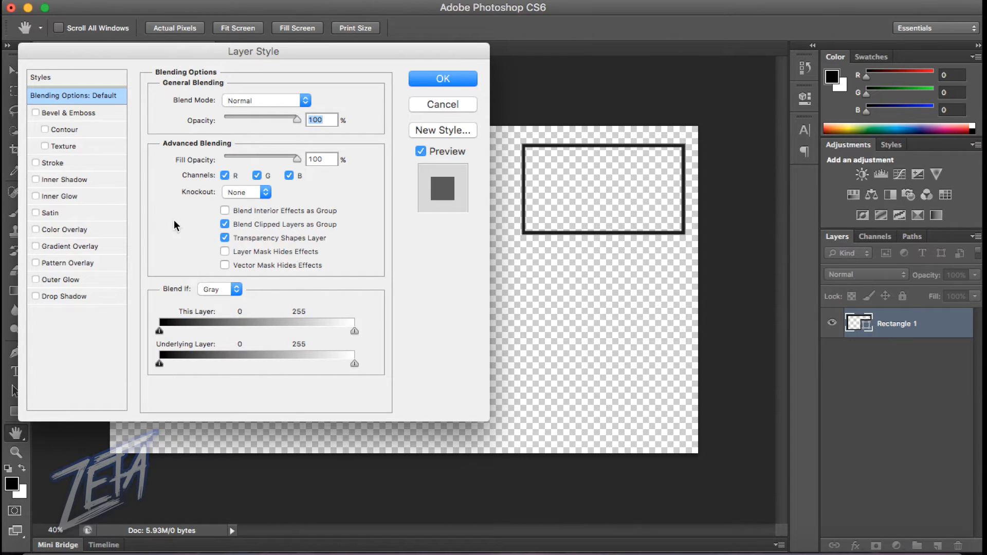
click(36, 297)
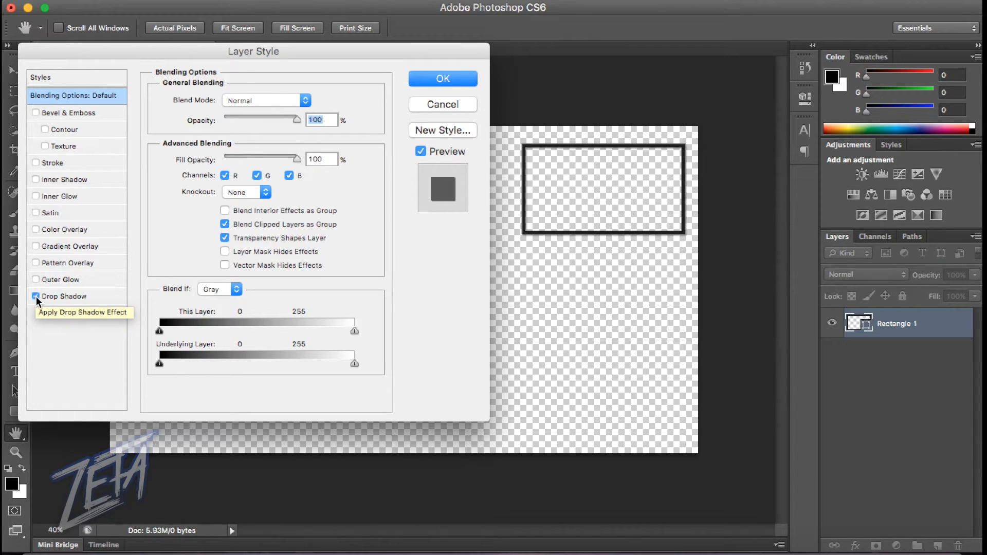
click(97, 297)
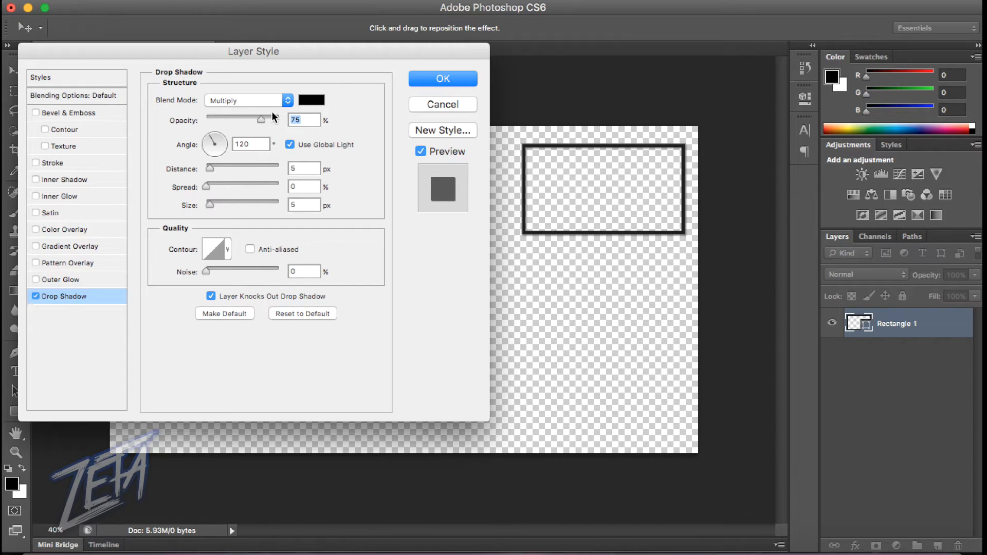
Step: Give the drop shadow 100% opacity, 0 px distance, 41% spread and 29 px size, and apply the layer style
drag(259, 119, 308, 135)
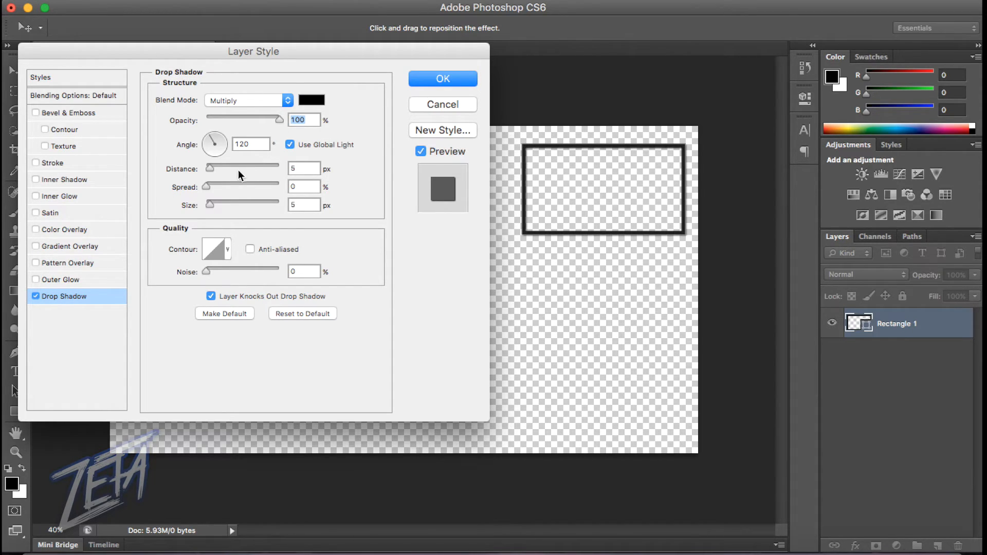
drag(209, 168, 149, 165)
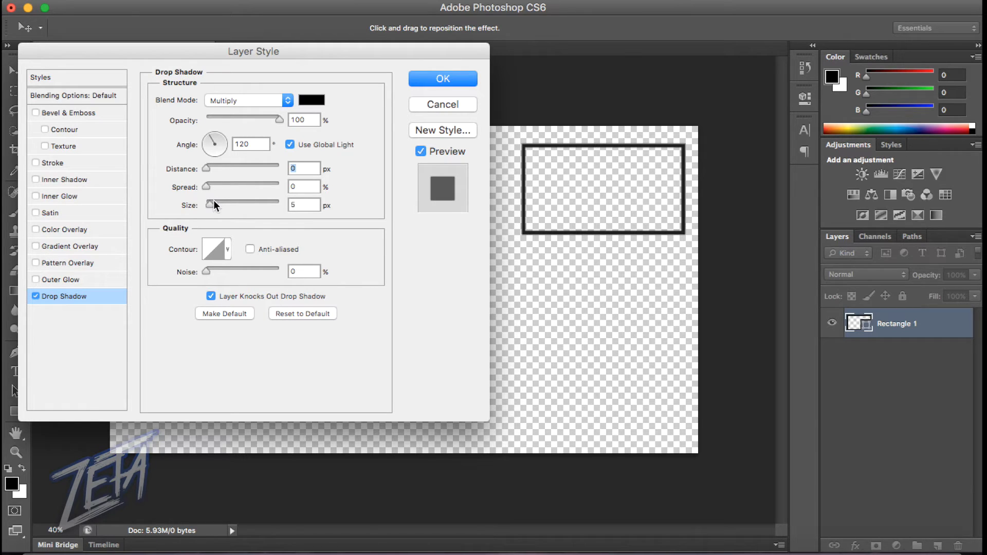
click(207, 187)
drag(225, 186, 219, 205)
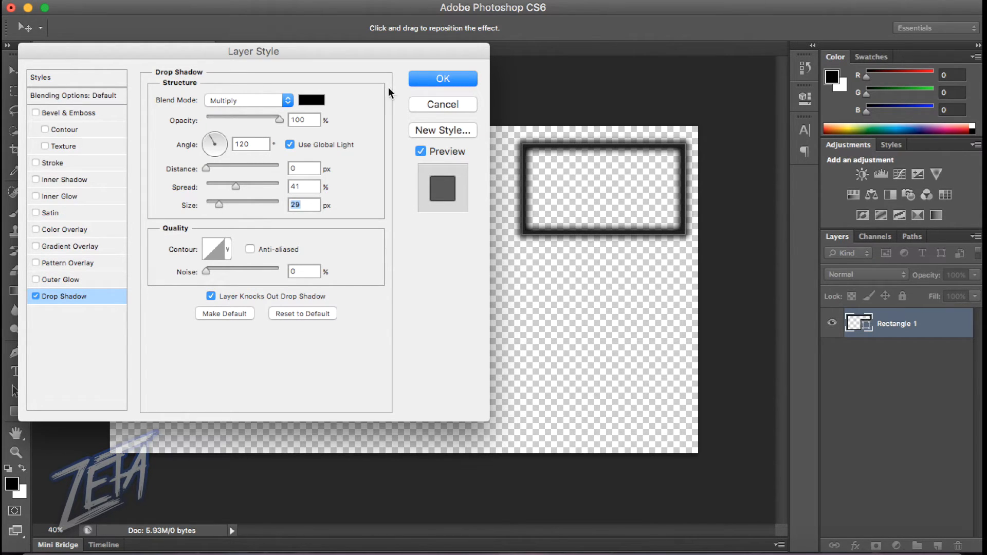
click(434, 80)
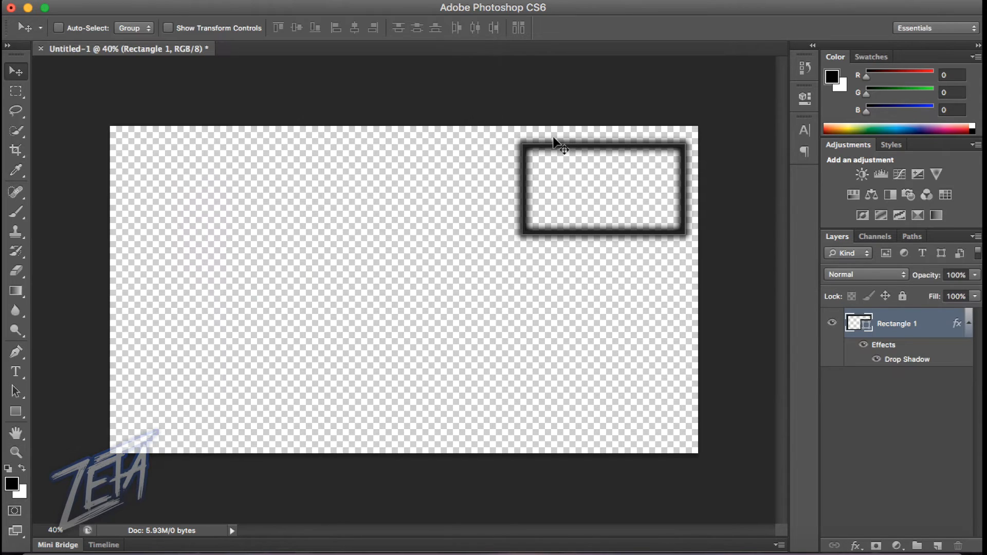
Step: Try a red Color Overlay at 100% opacity in the rectangle's layer style, and switch it off again
double_click(925, 327)
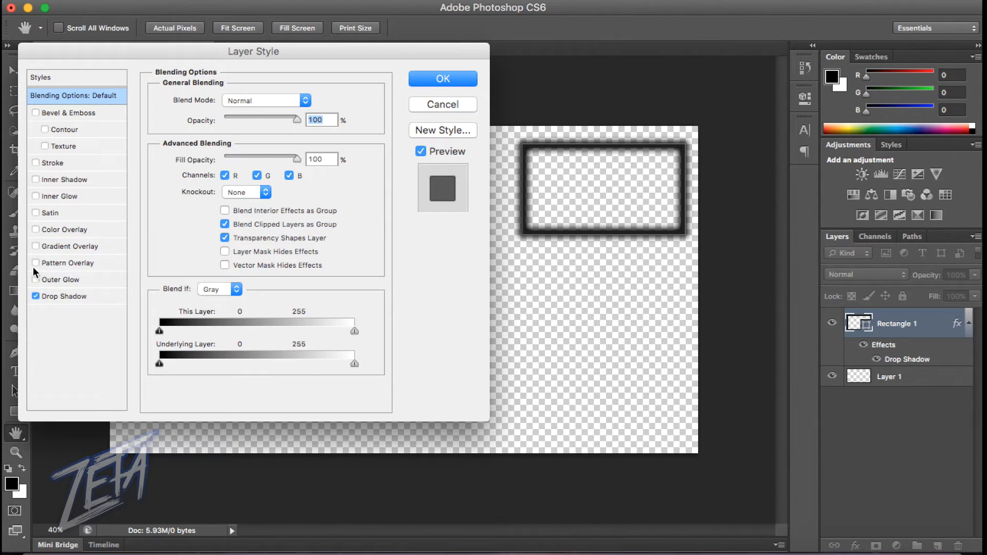
click(35, 229)
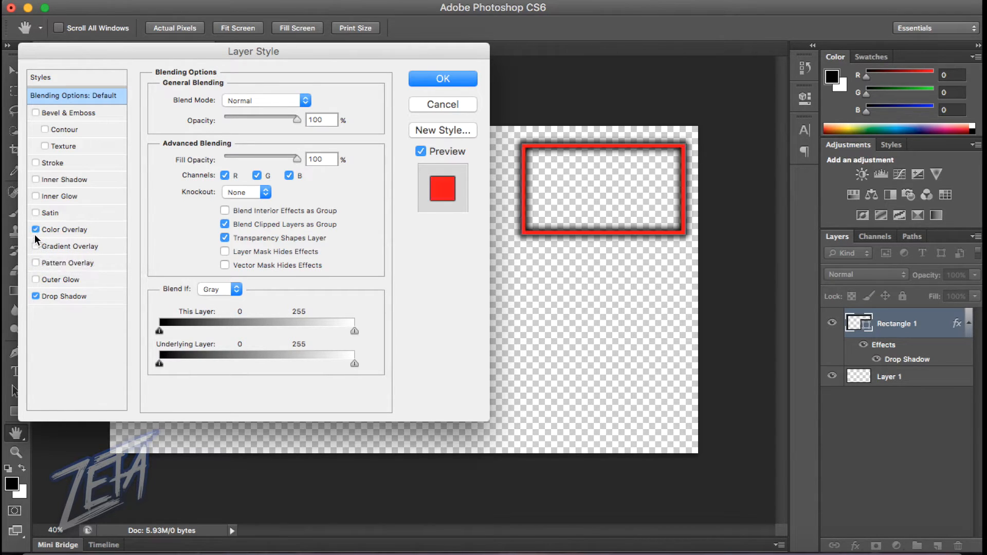
click(94, 227)
drag(279, 119, 411, 117)
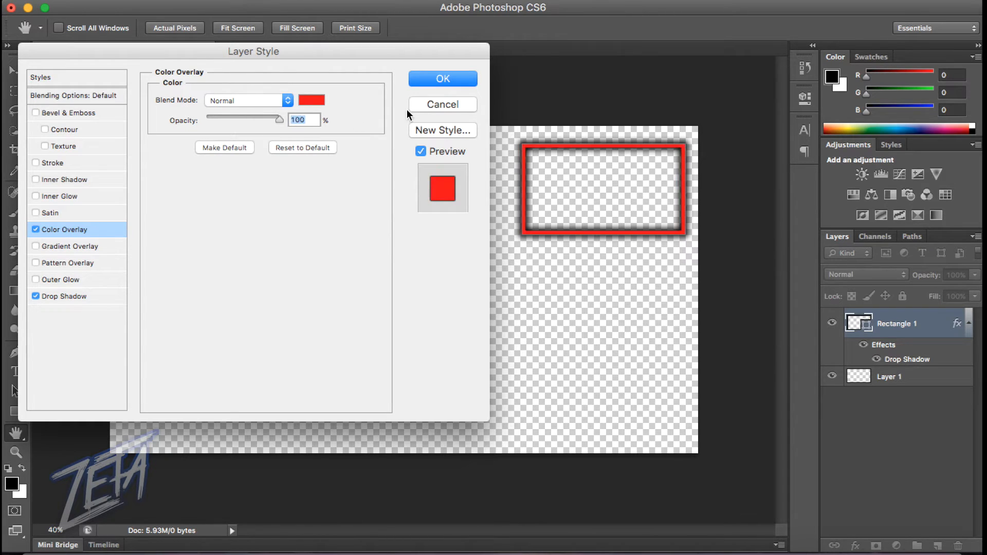
click(35, 229)
Step: Enable a Gradient Overlay in the rectangle's layer style and show the gradient settings
click(36, 247)
click(67, 246)
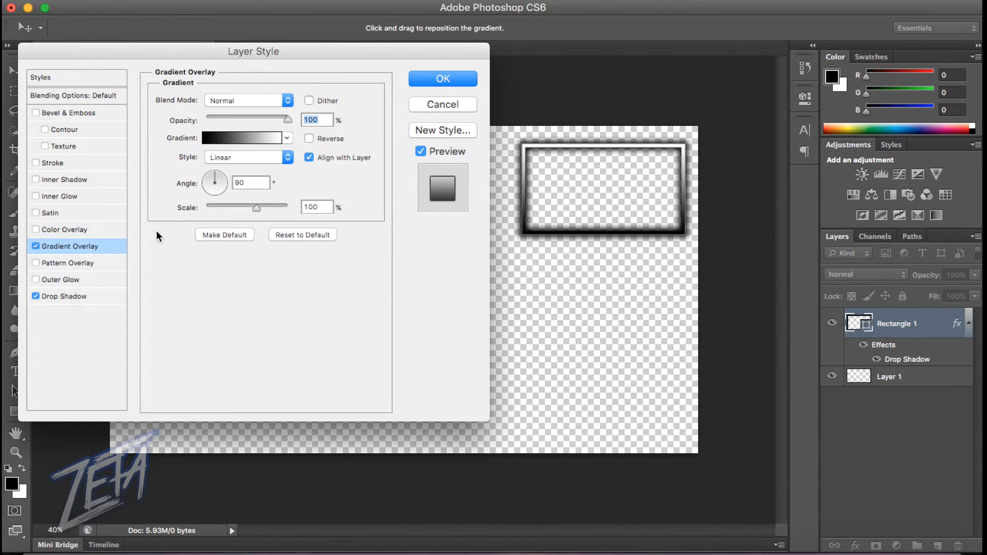
click(221, 137)
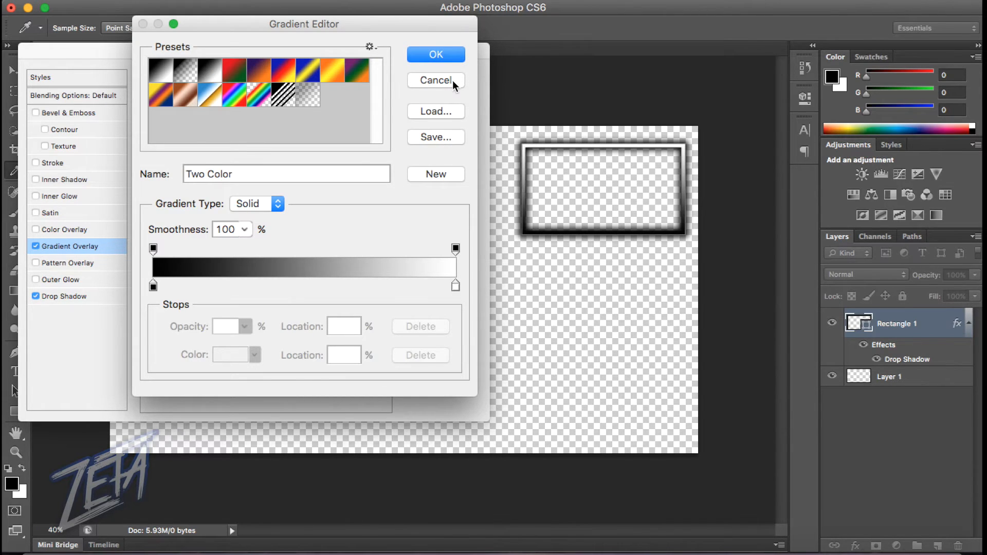
click(208, 77)
click(196, 75)
click(209, 76)
click(186, 76)
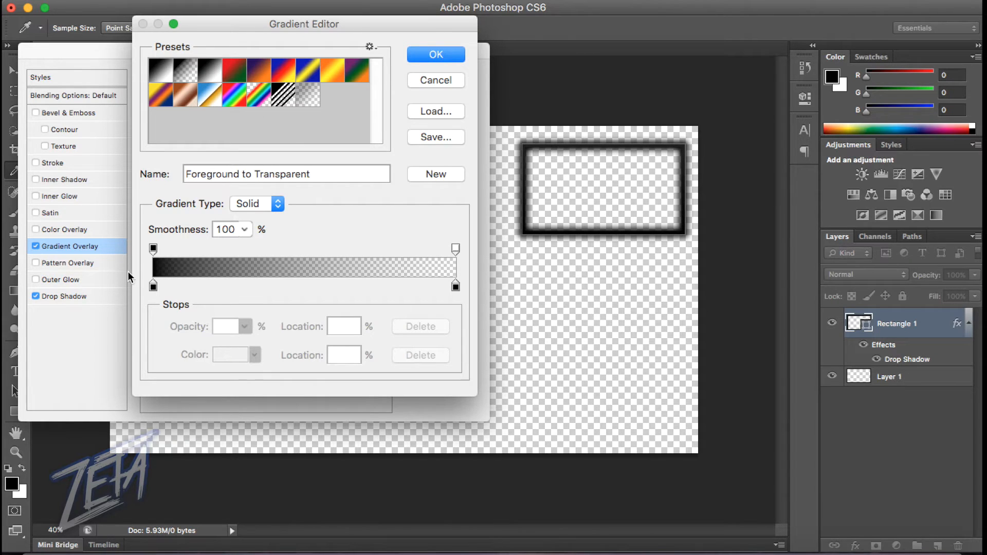
click(152, 284)
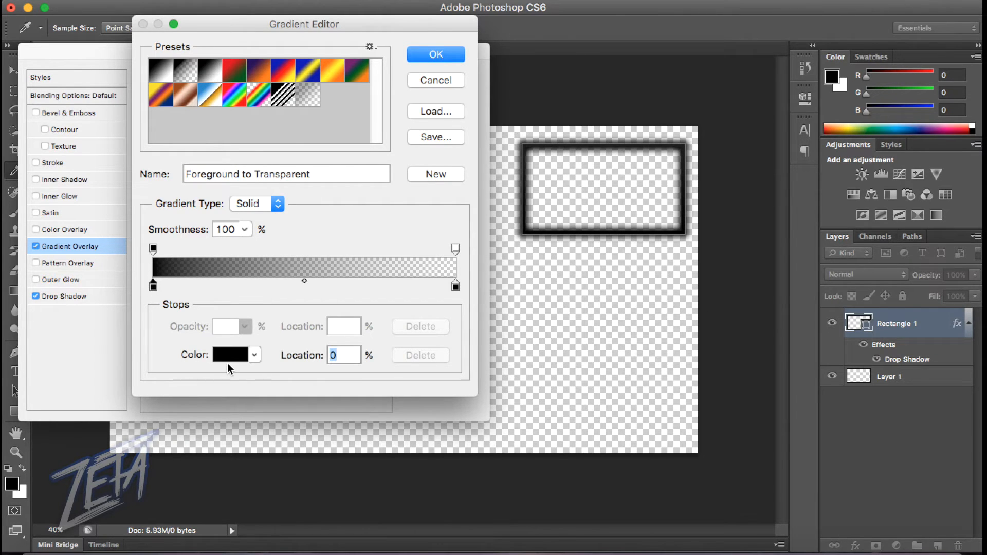
click(431, 82)
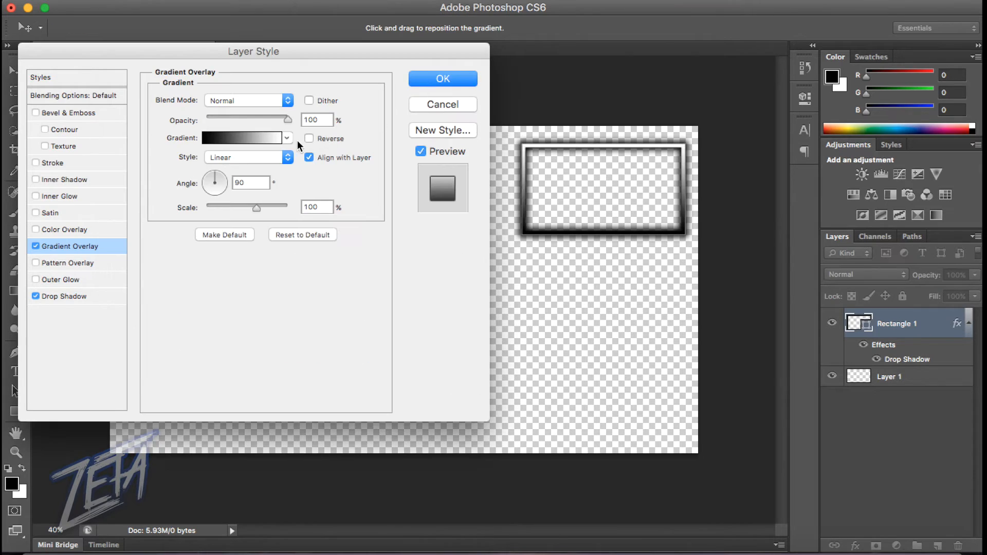
click(286, 138)
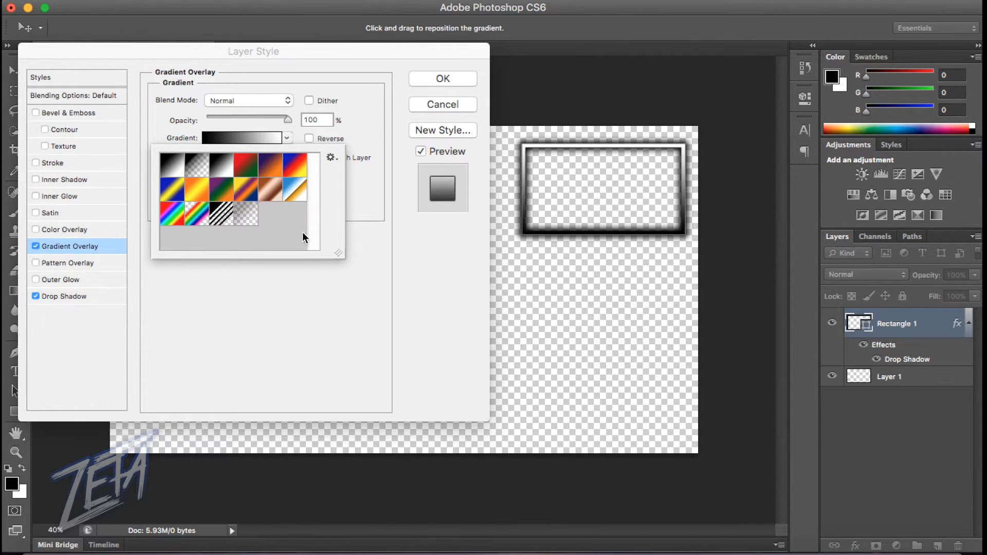
click(295, 137)
Step: Use the Foreground to Transparent gradient for the overlay and set its first color stop to blue, 006cff
click(243, 136)
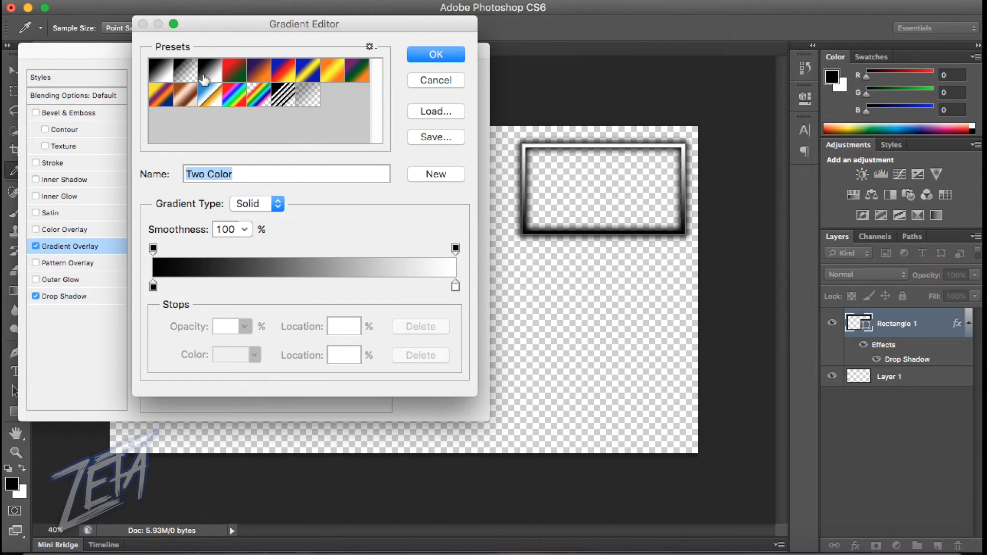
click(186, 72)
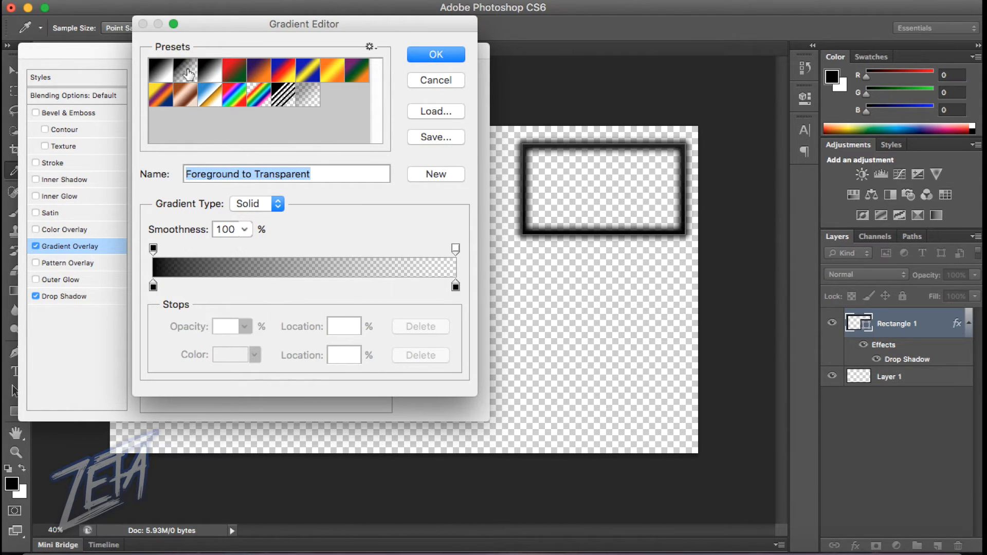
click(153, 286)
click(232, 355)
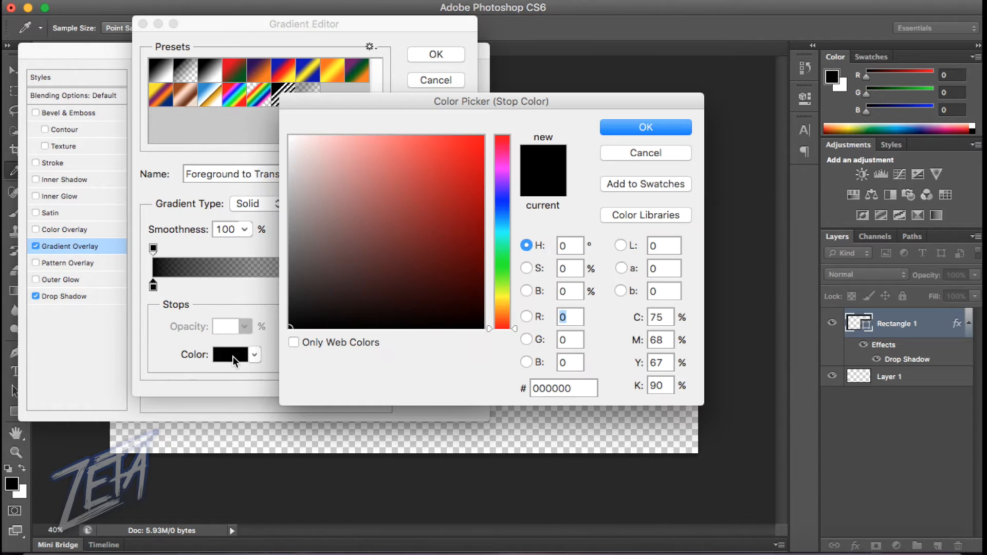
click(502, 212)
drag(427, 220, 528, 114)
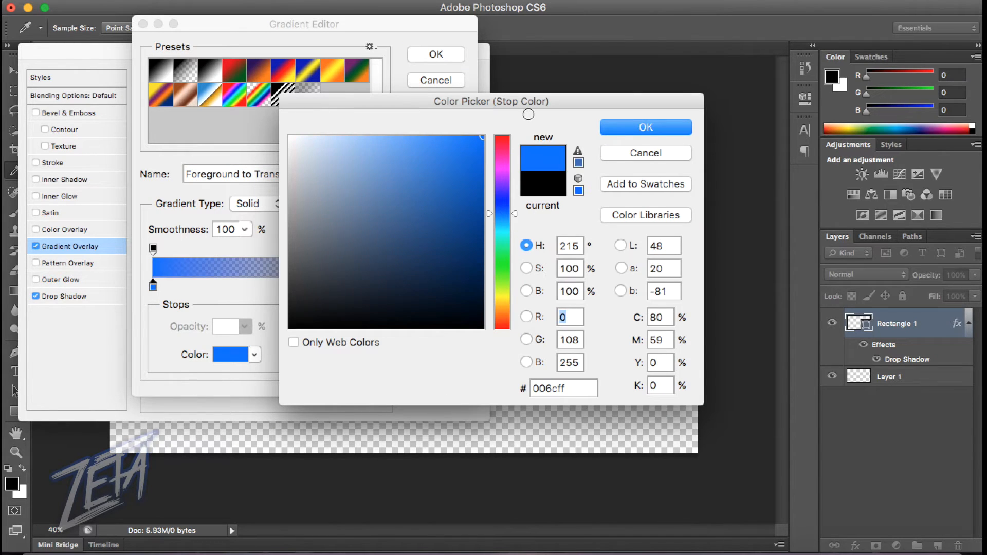
drag(646, 110, 480, 258)
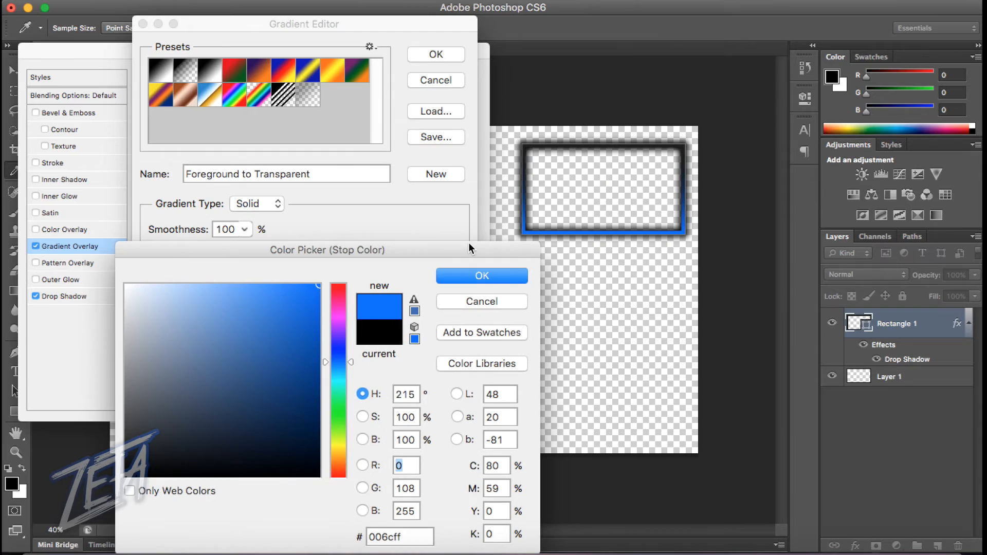
click(502, 277)
click(440, 54)
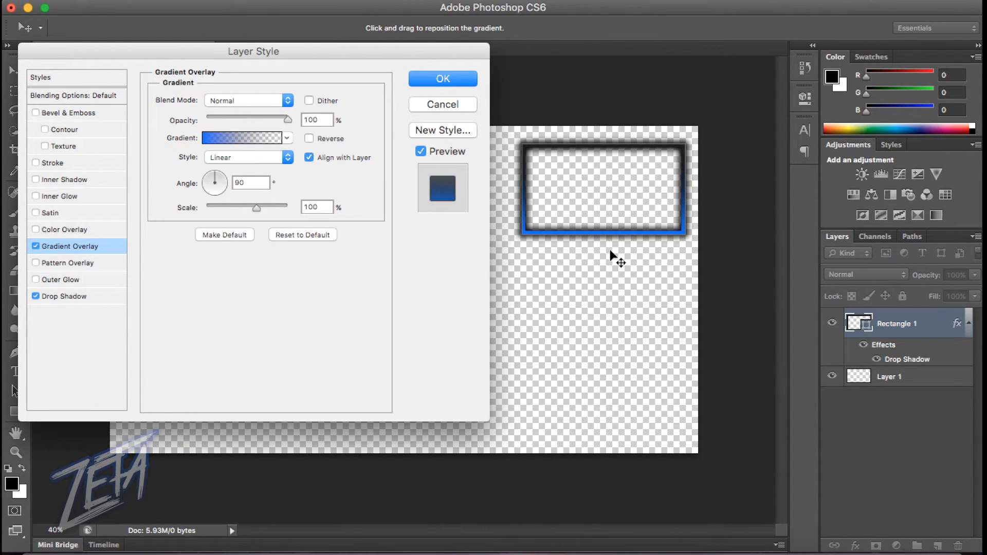
Step: Reverse the gradient overlay, lower its opacity to 72%, and apply the layer style
click(308, 139)
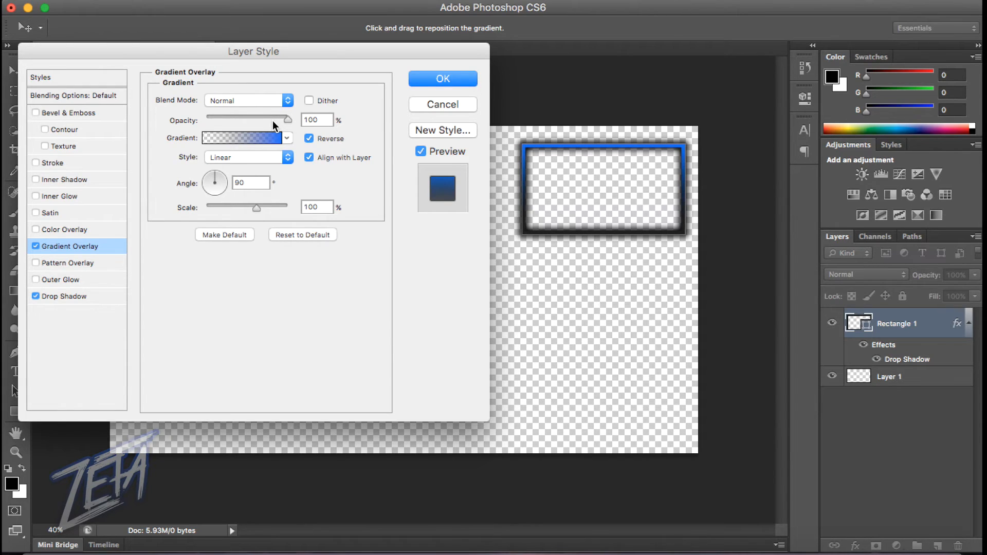
drag(273, 118, 265, 117)
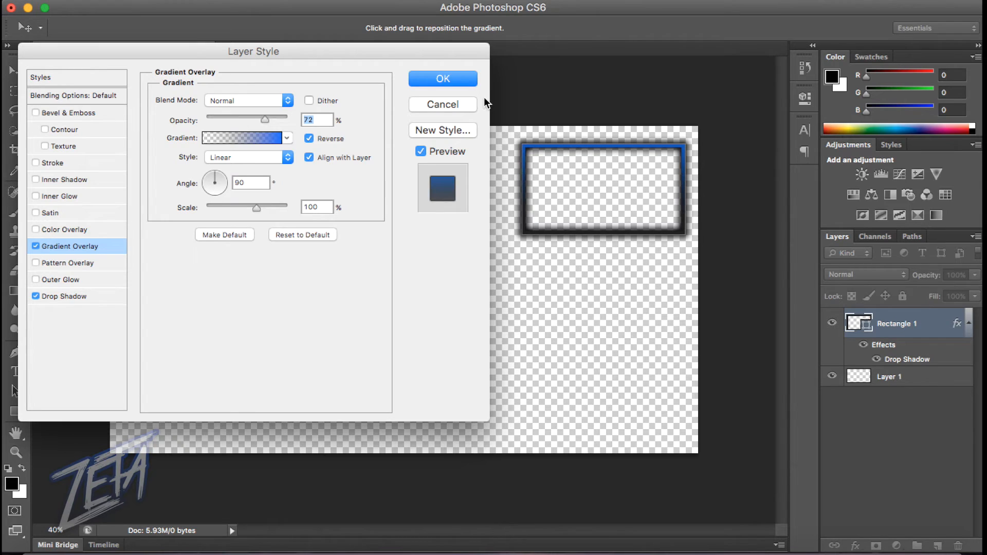
click(452, 80)
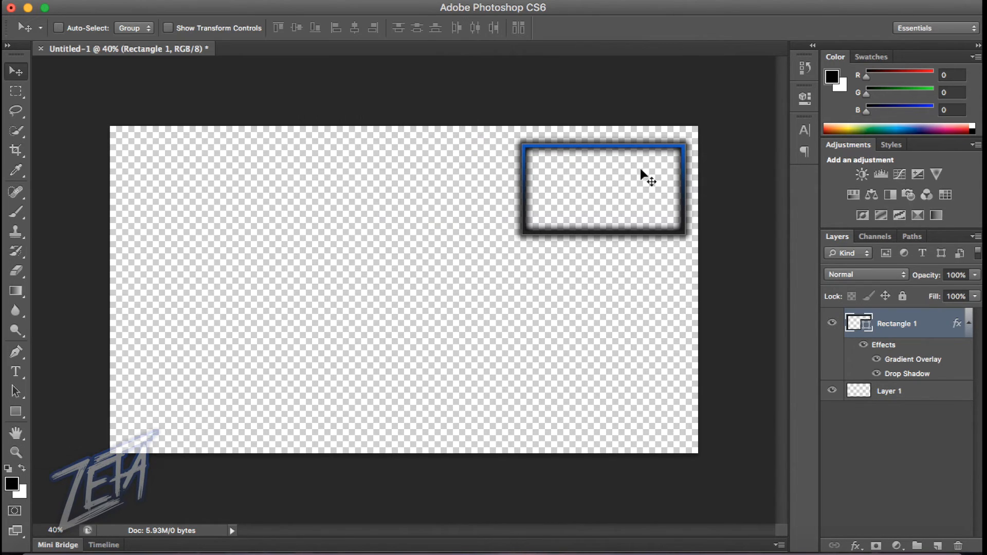
Step: Add a new layer above the rectangle and enter the text "Zeta" on the canvas, to the left of the frame
click(938, 545)
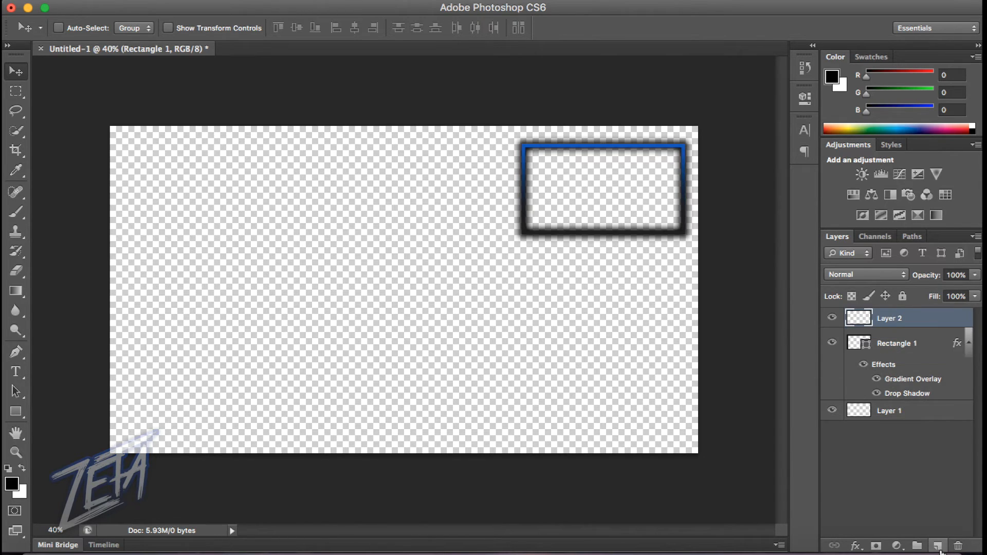
click(19, 374)
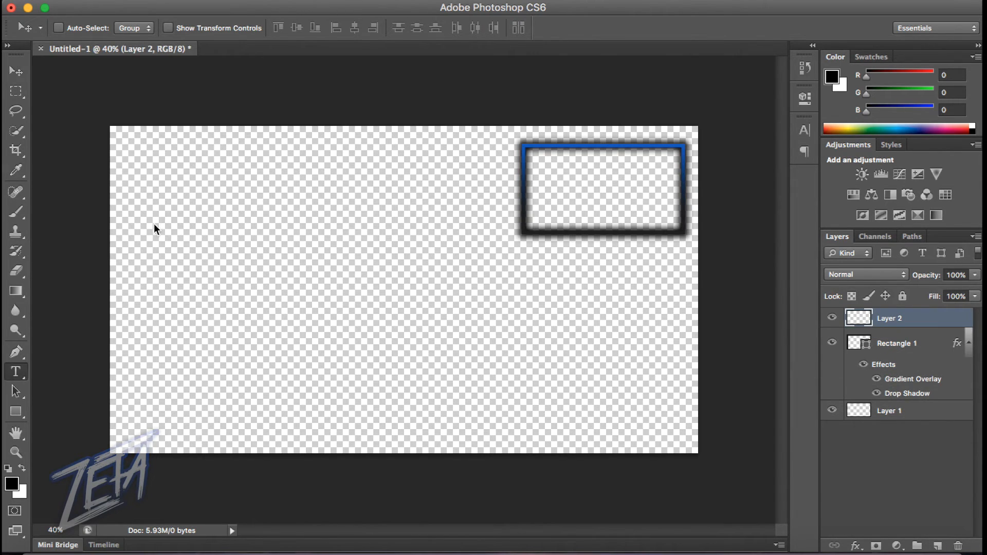
click(335, 270)
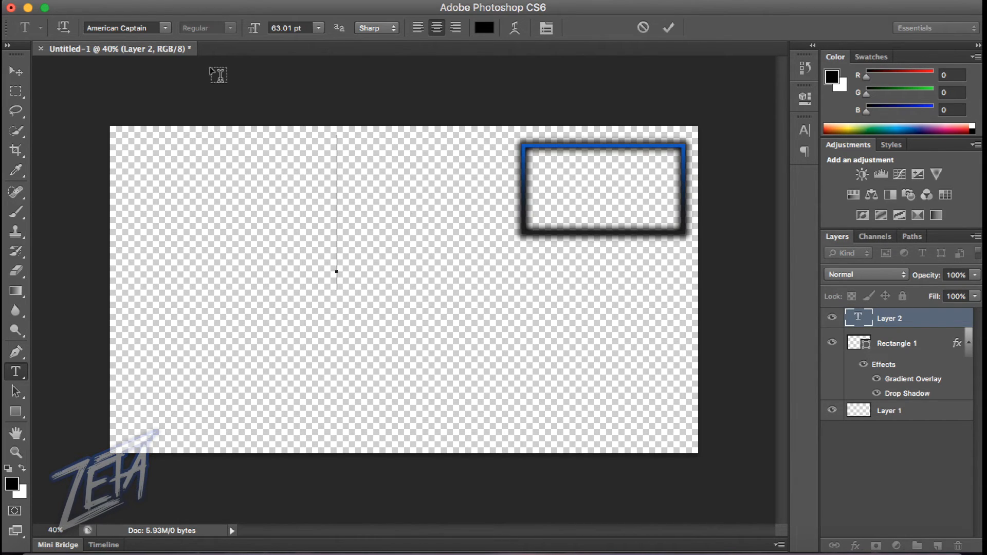
text(ZETA)
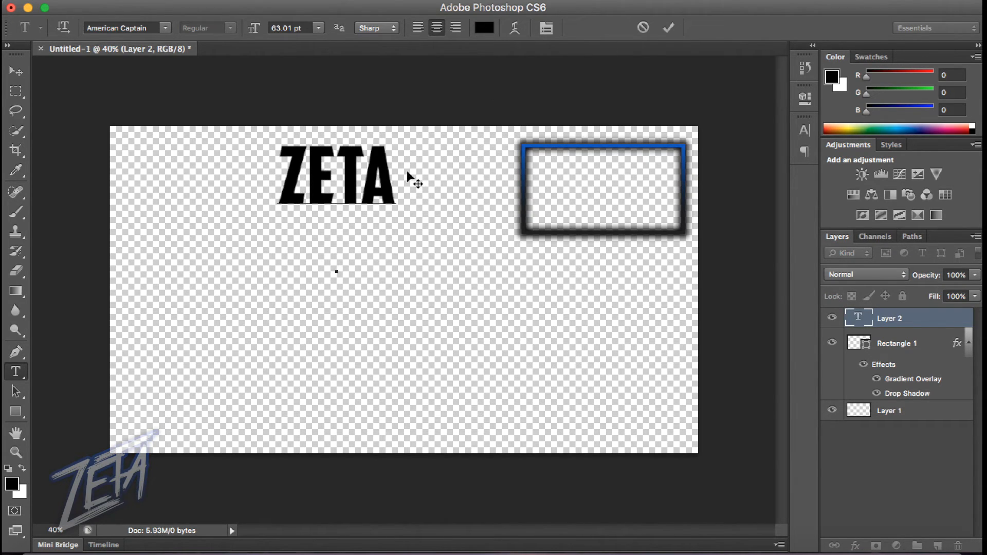
Step: Change the color of the whole Zeta text to white and commit the text
drag(394, 171, 140, 170)
click(480, 31)
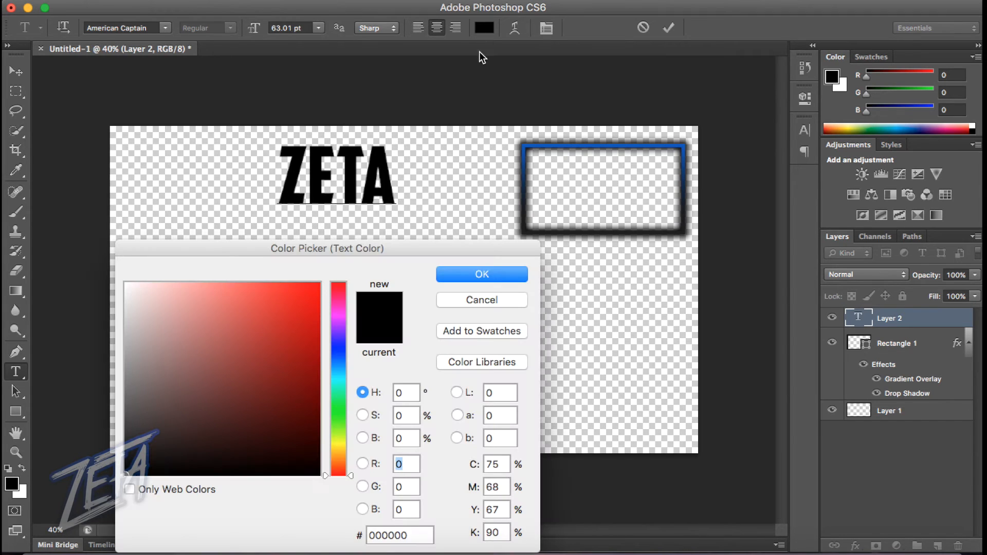
click(347, 164)
click(474, 278)
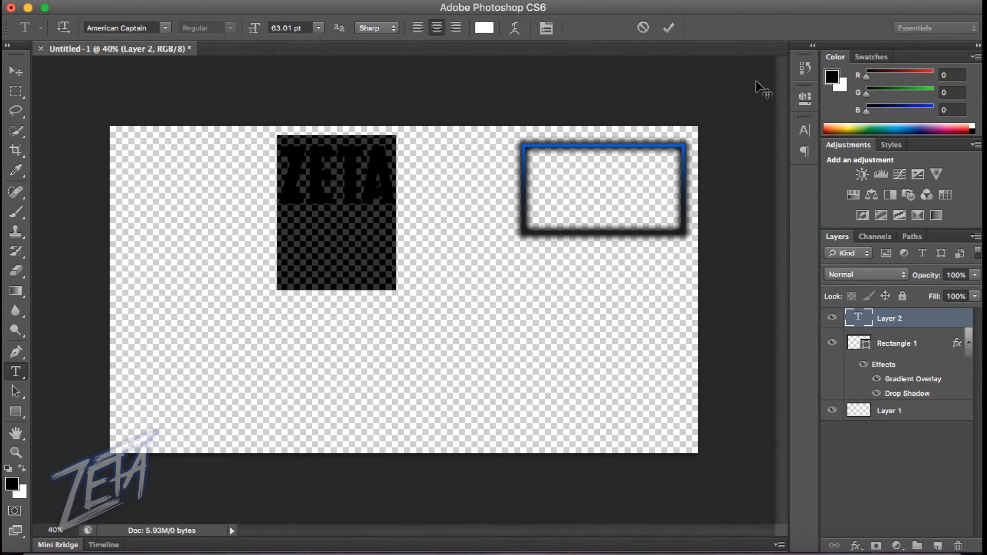
click(664, 27)
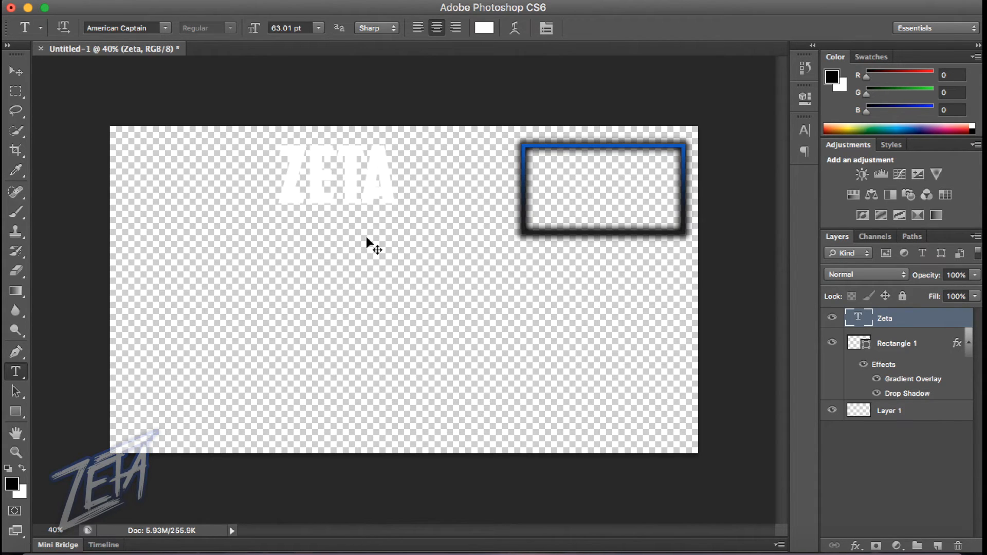
Step: Scale the Zeta text down to about 26 pt and center it on the frame's lower edge
key(super+t)
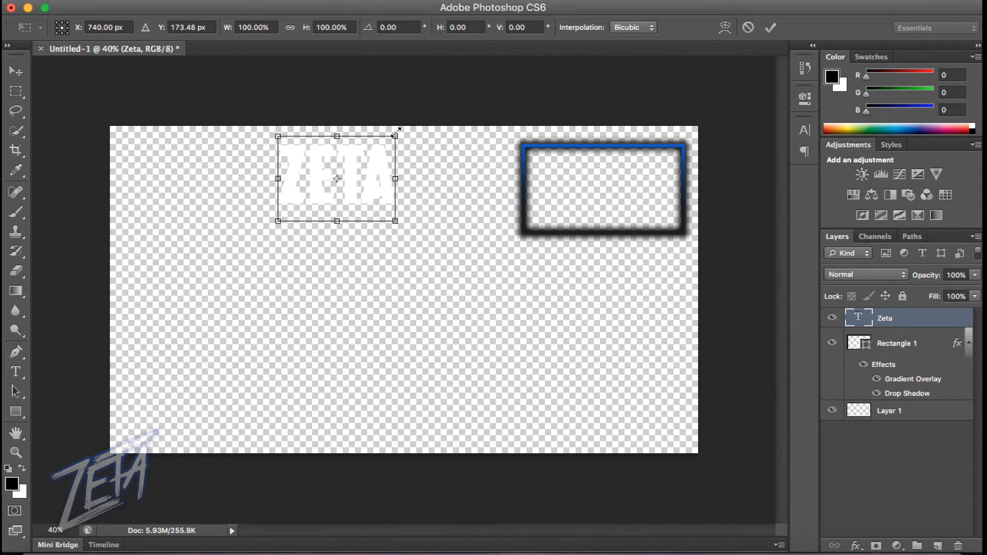
drag(396, 131, 618, 236)
click(776, 30)
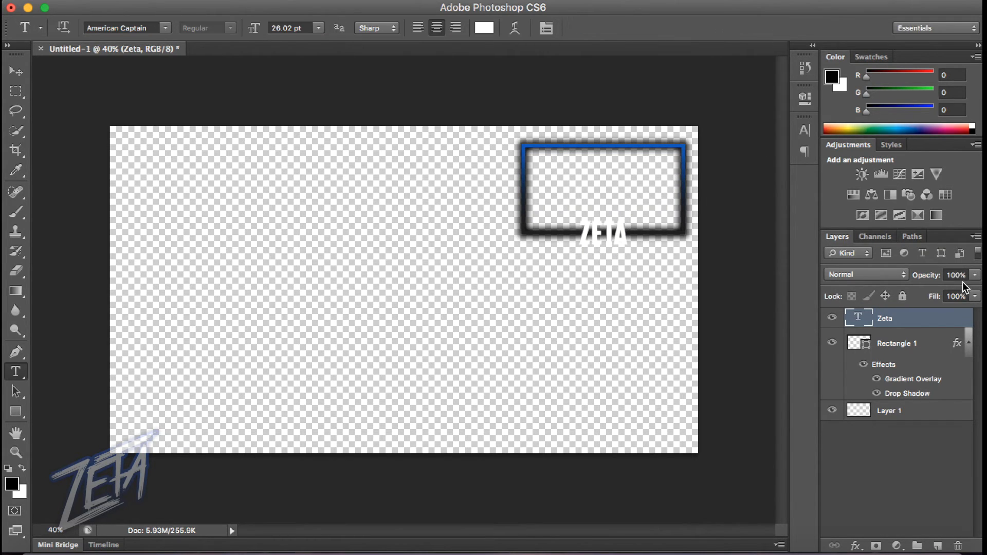
Step: Add a drop shadow to the Zeta text with 100% opacity, 0 px distance, 39% spread and 35 px size
double_click(939, 322)
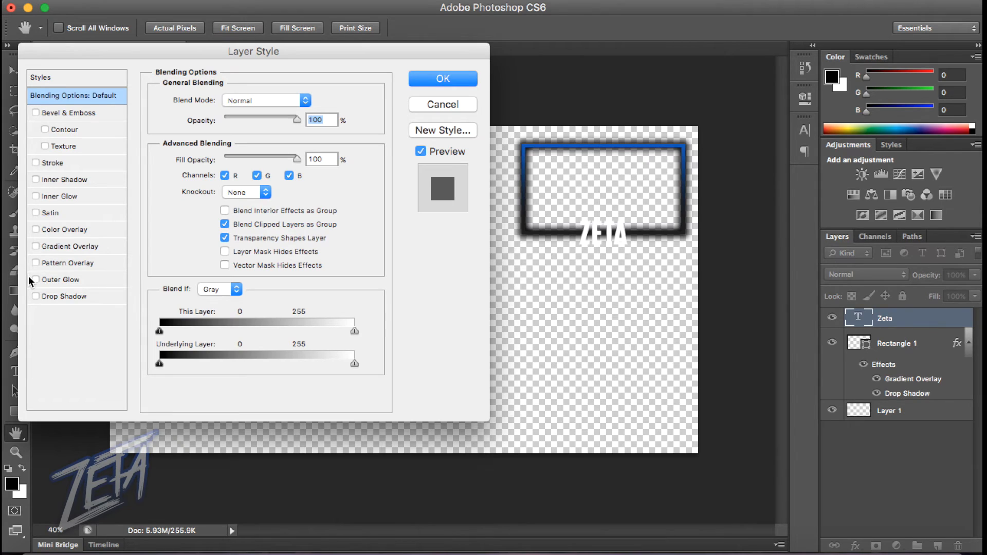
click(42, 297)
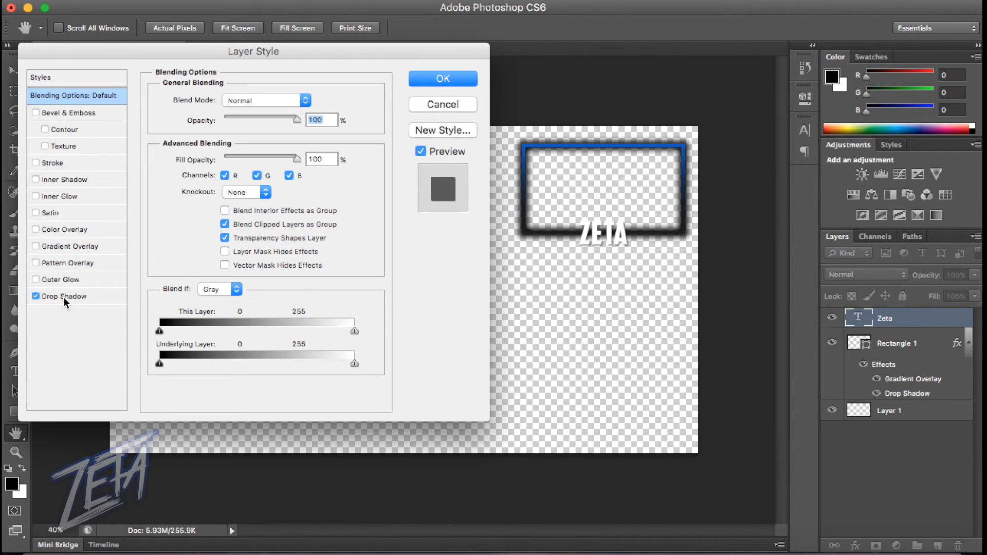
click(83, 297)
drag(268, 118, 459, 117)
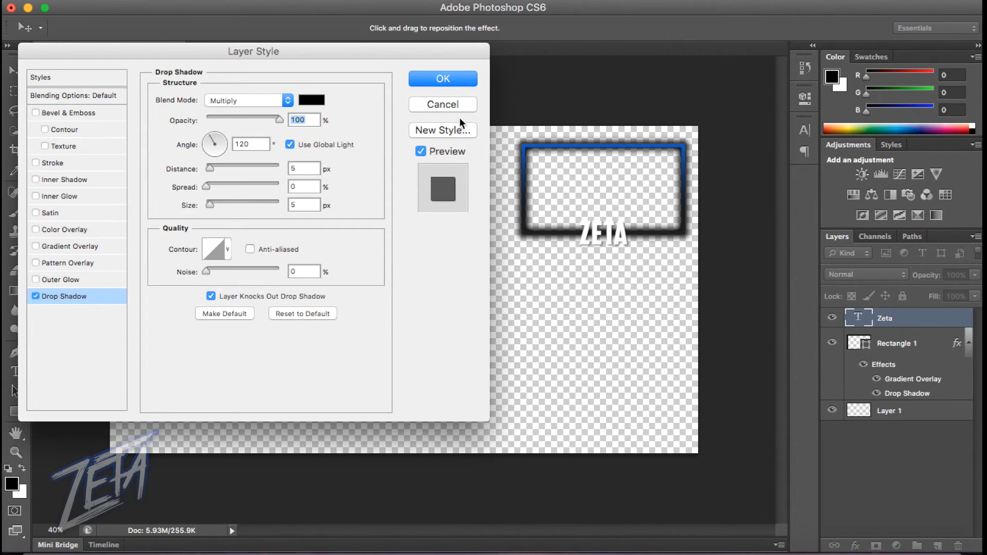
drag(210, 173, 234, 186)
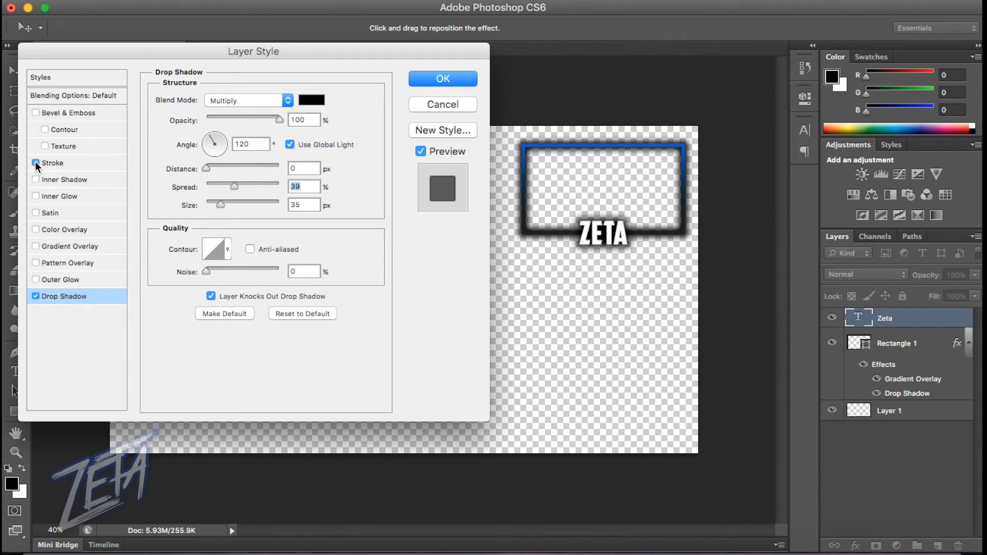
Step: Add a 6 px black outside stroke and a black-to-white gradient overlay at 21% opacity to the Zeta text, and apply the layer style
click(54, 163)
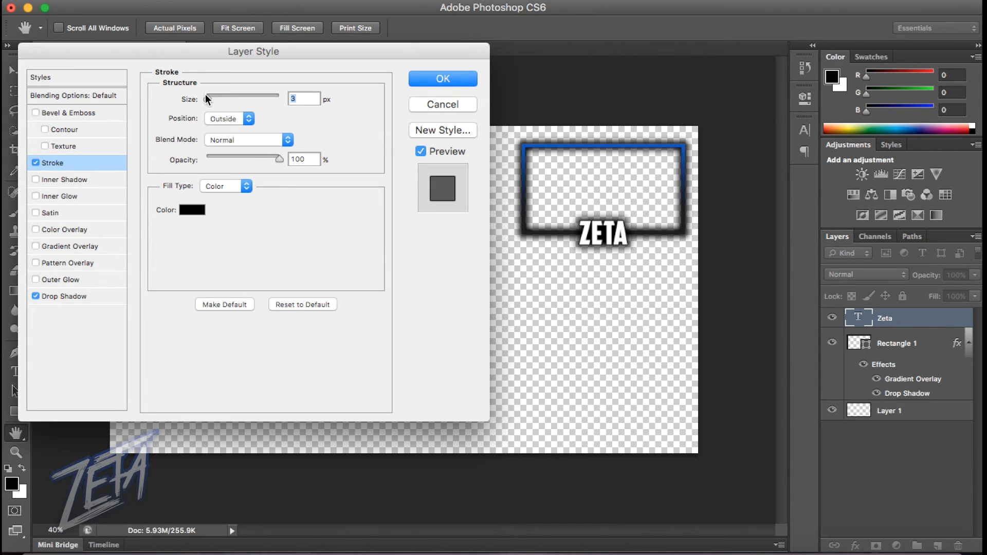
drag(208, 95, 209, 95)
click(36, 245)
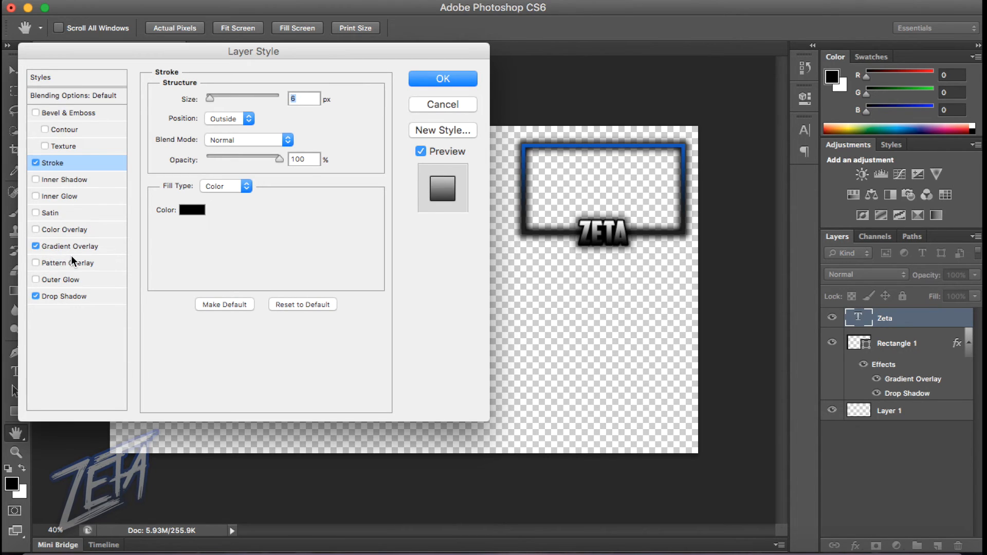
click(72, 246)
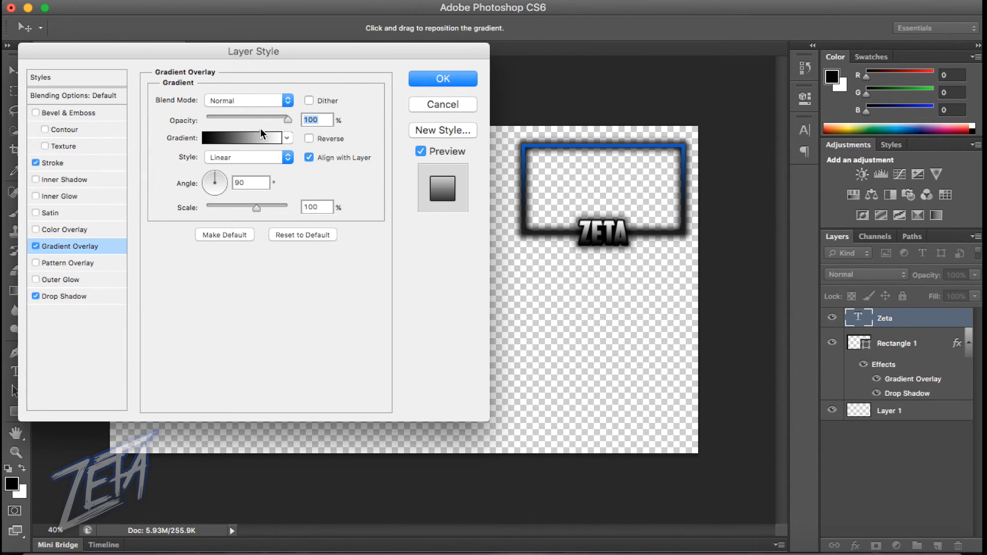
drag(237, 119, 223, 118)
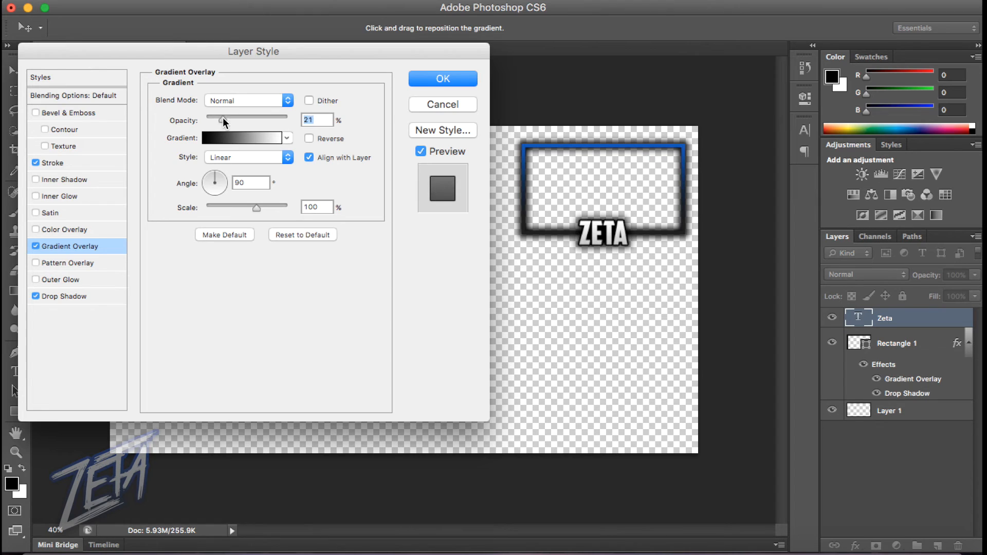
click(450, 82)
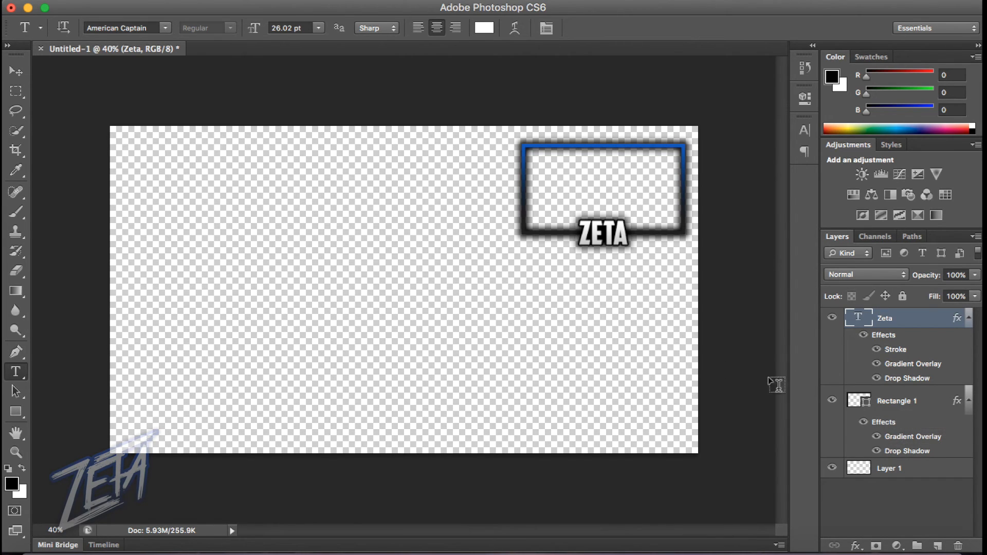
click(930, 401)
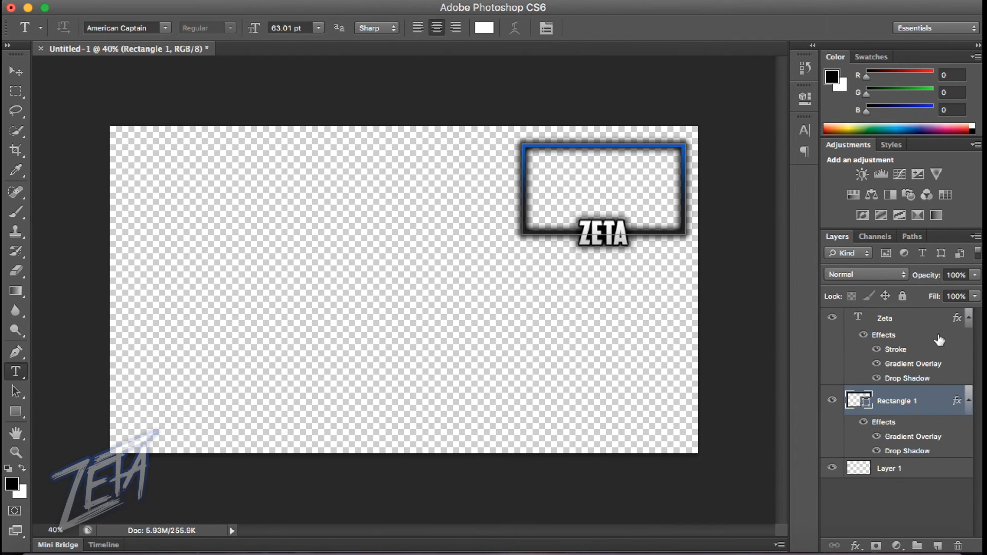
shift+click(925, 319)
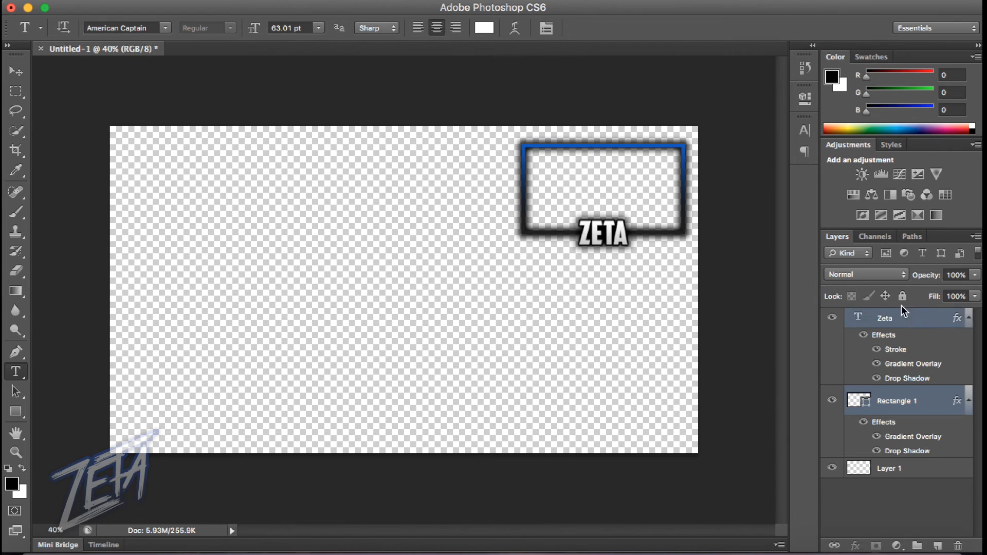
key(ctrl+t)
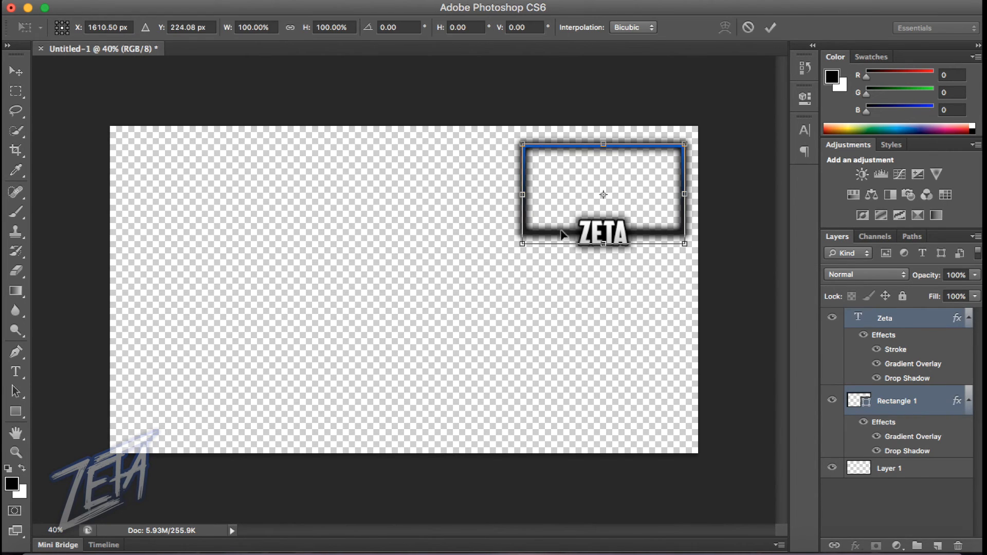
drag(520, 246, 284, 355)
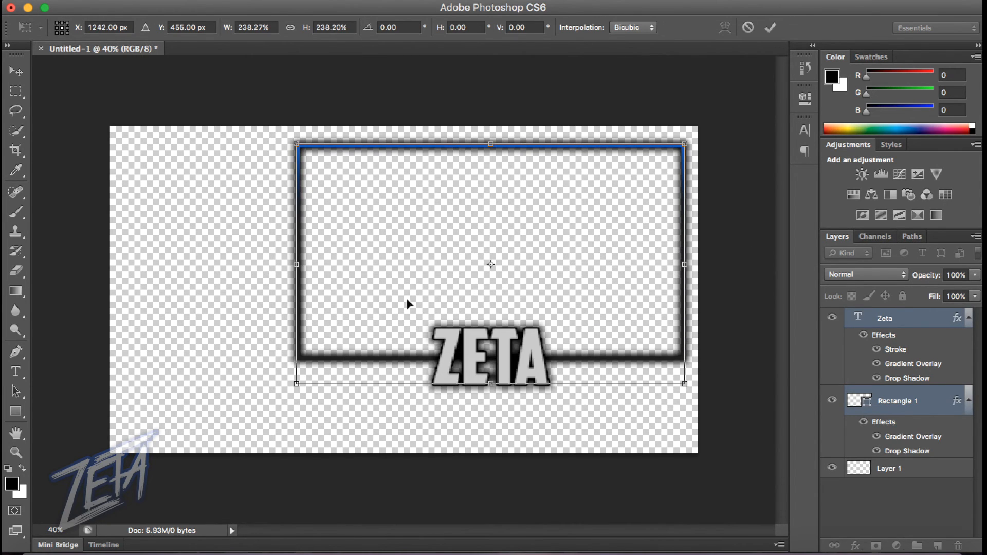
drag(421, 287, 394, 285)
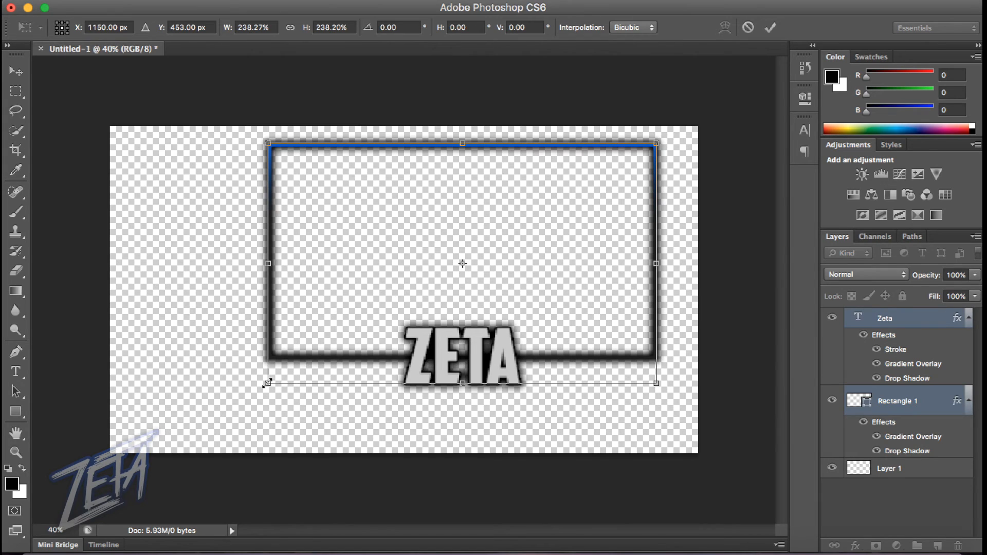
click(744, 26)
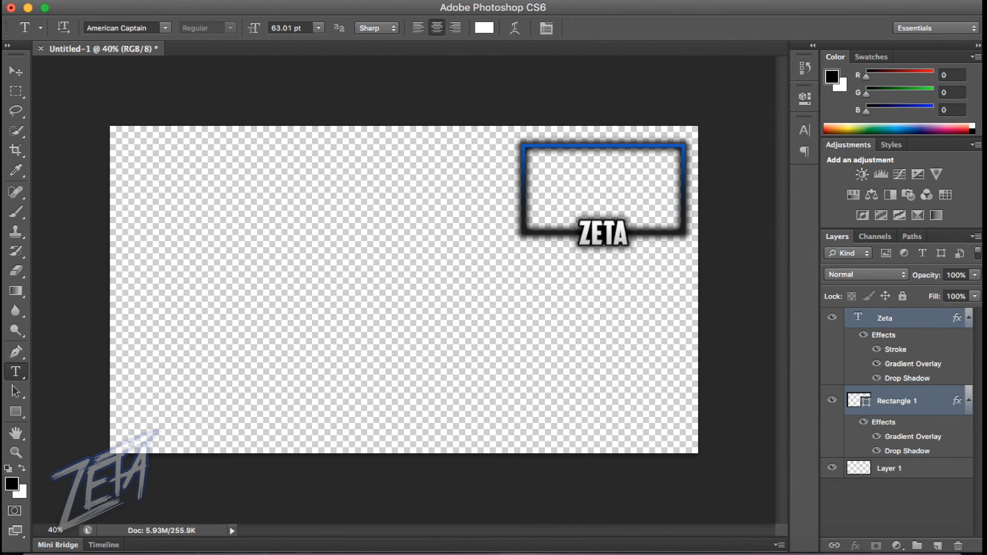
Step: Start saving the document and choose the Banner Templates folder inside the desktop's Photoshop folder as the destination
click(118, 1)
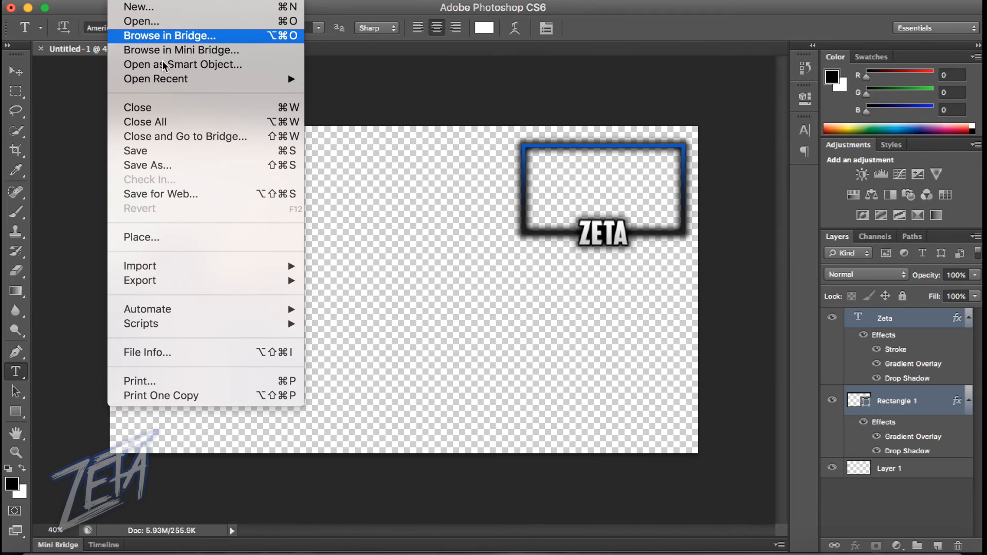
click(174, 149)
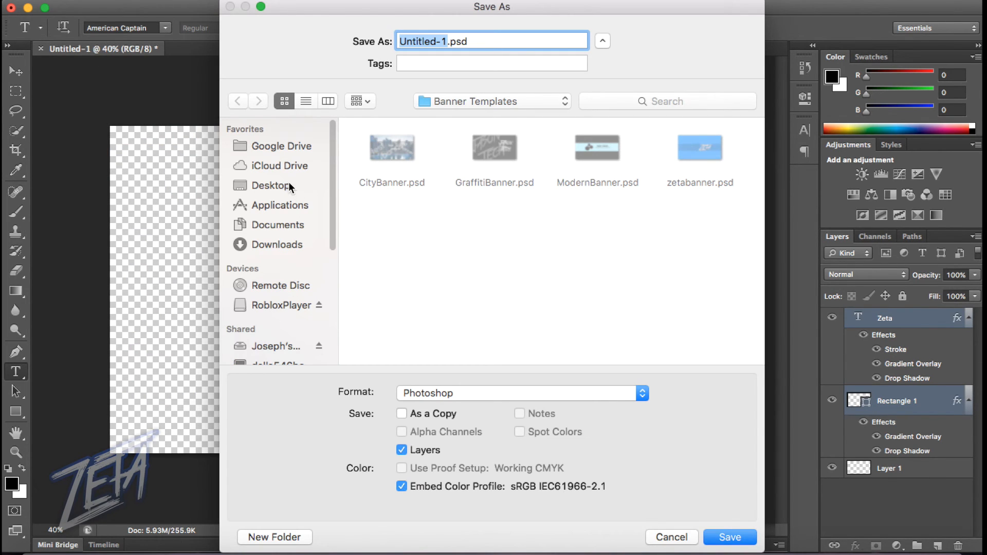
click(271, 185)
double_click(604, 149)
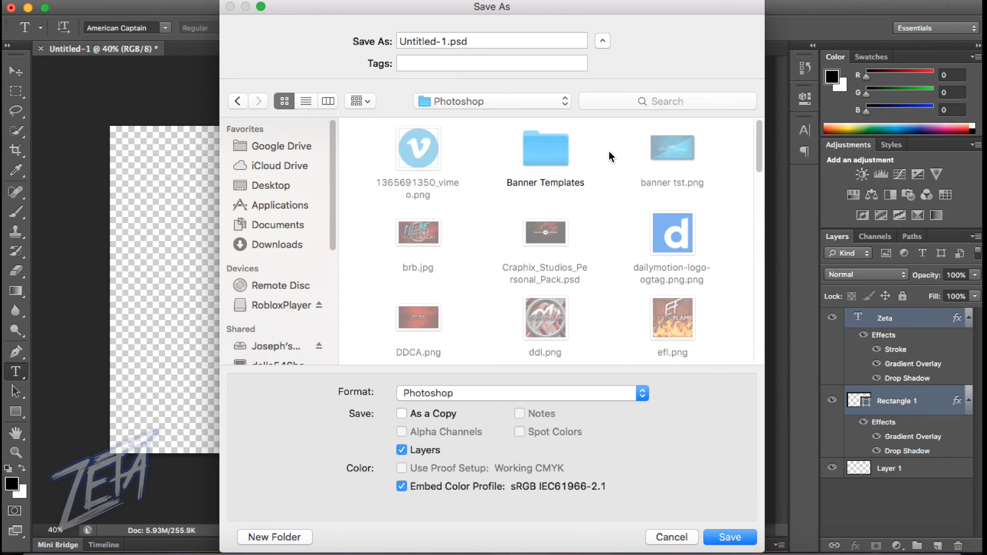
scroll(609, 177, down, 3)
scroll(609, 177, up, 3)
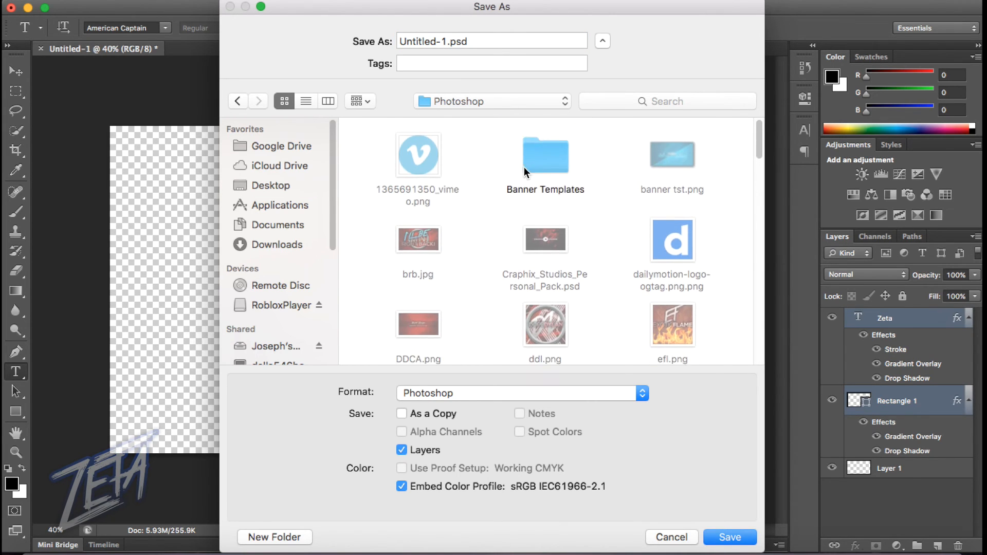
click(557, 150)
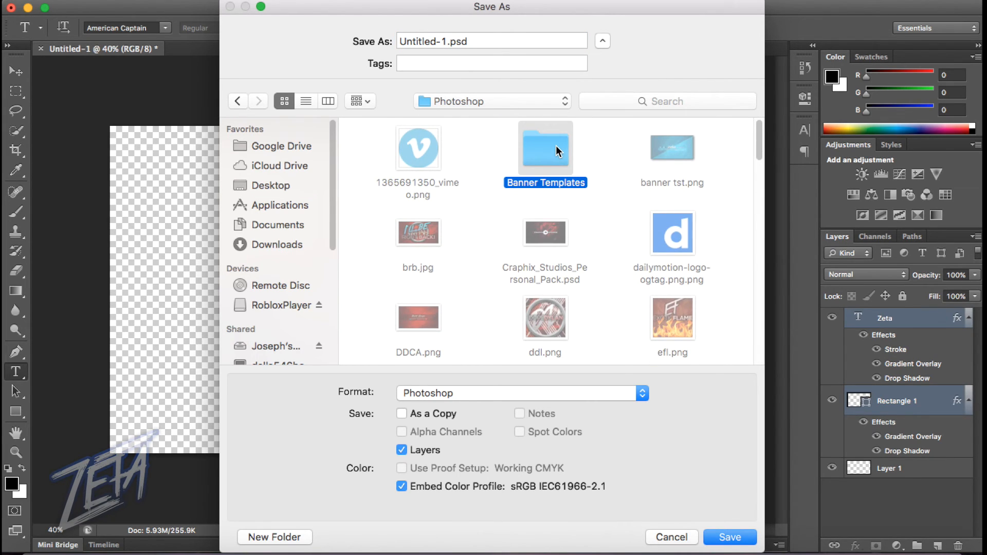
double_click(557, 146)
Step: Save a PNG copy named Facecam with Smallest / Slow compression and no interlacing
click(445, 41)
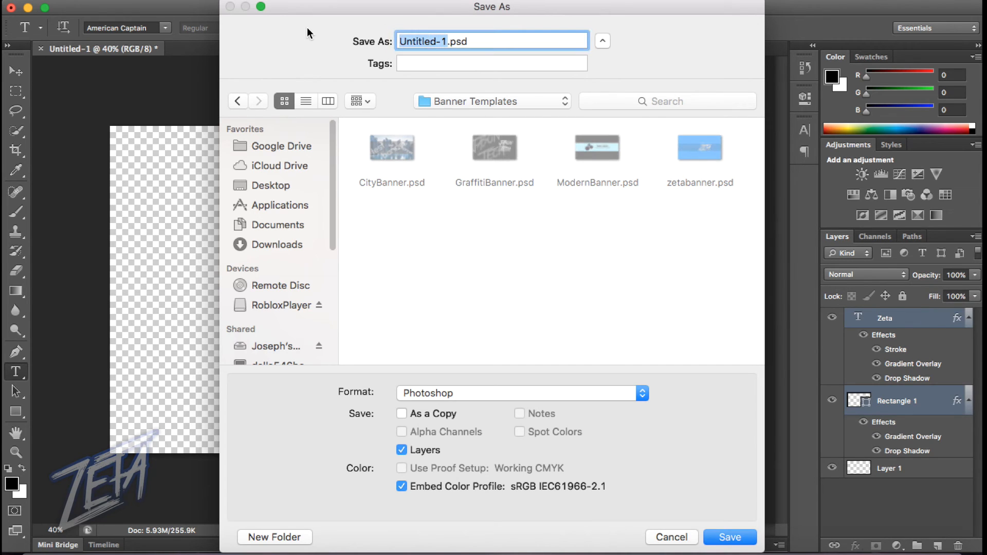
text(Facecam)
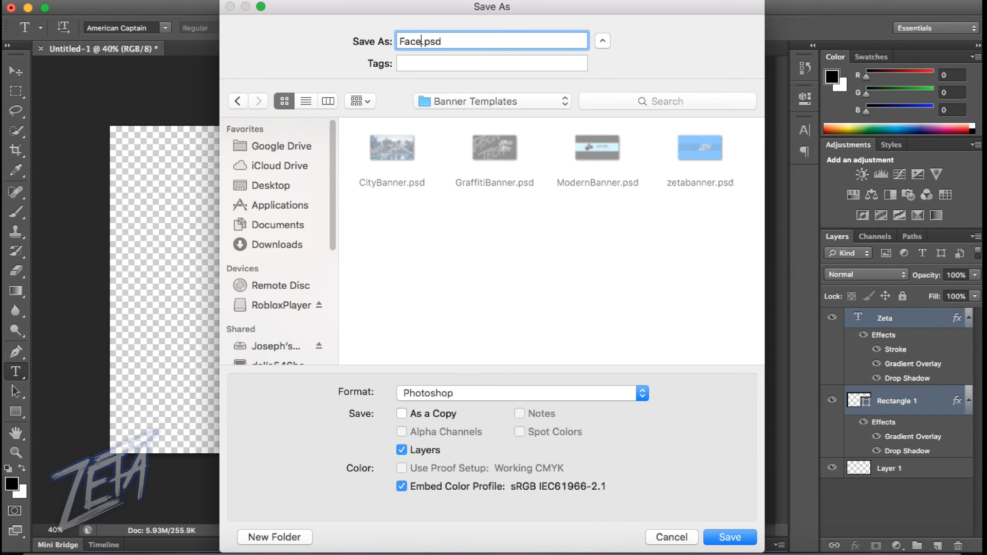
click(473, 394)
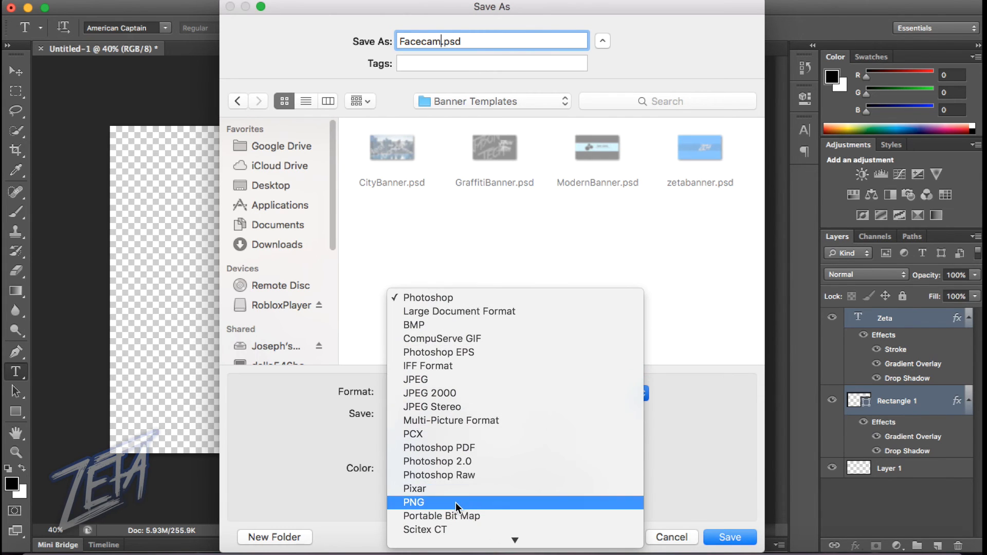
click(456, 502)
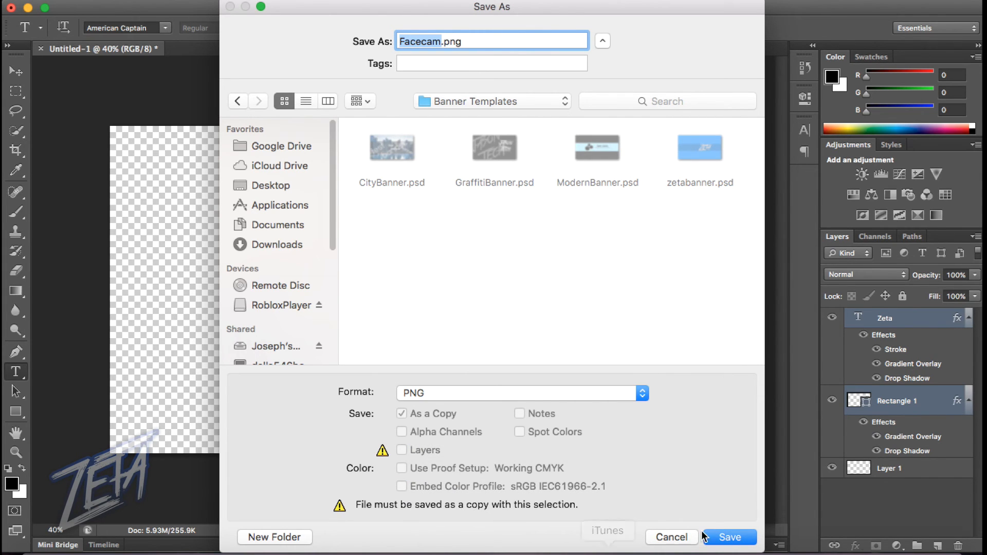
click(727, 537)
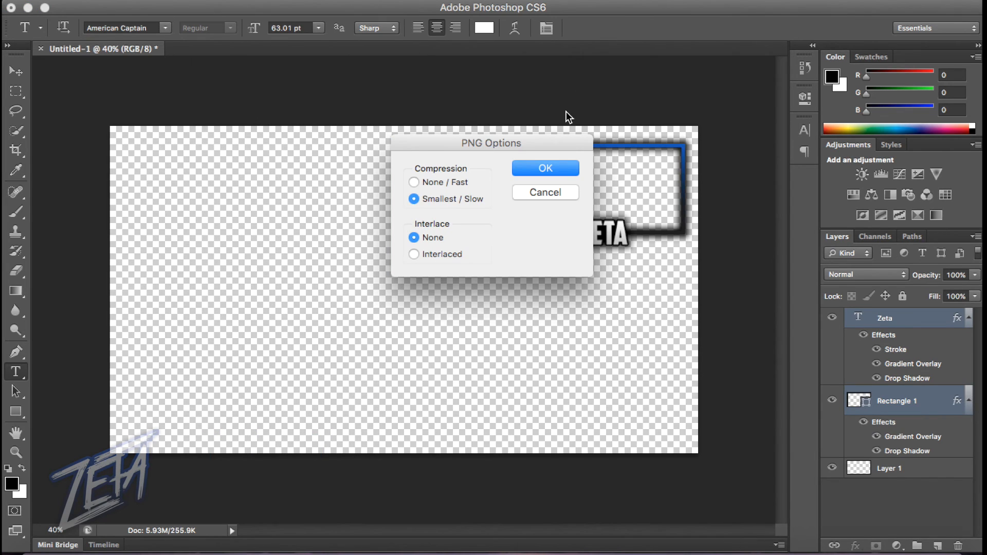
click(556, 168)
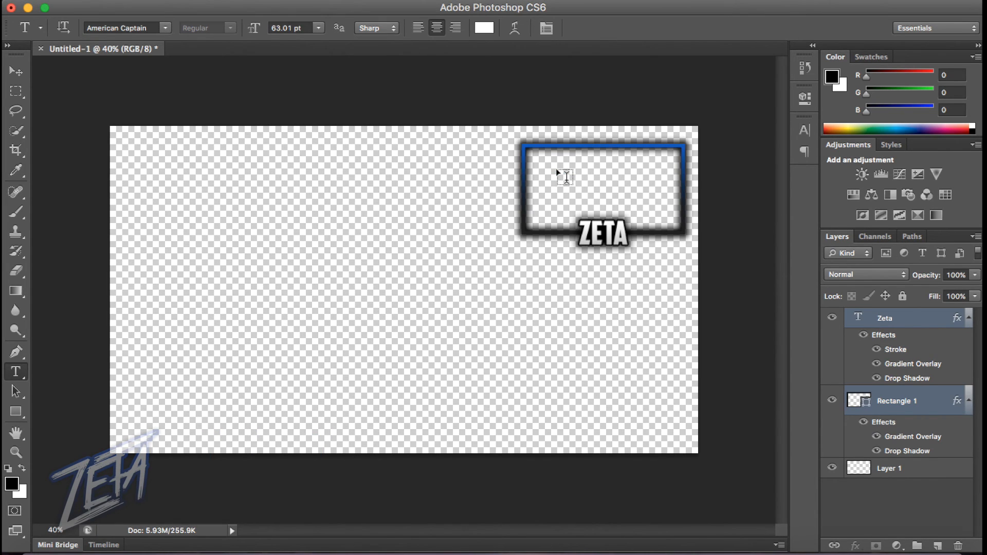